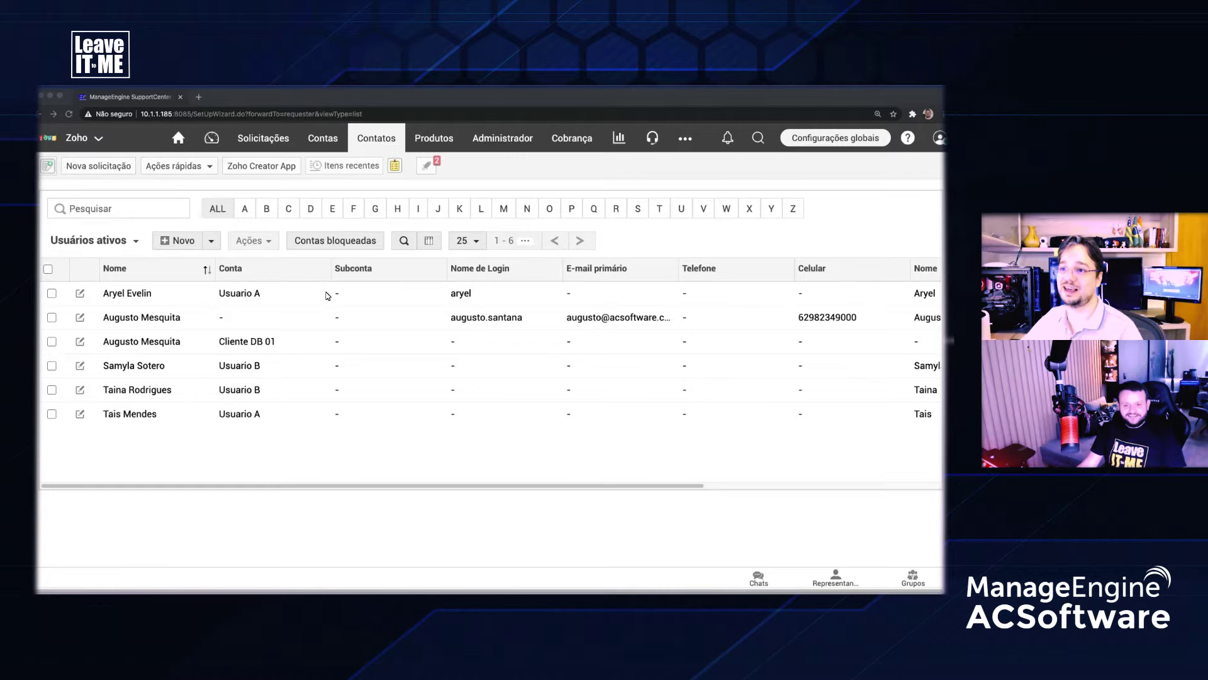
Step: Open the Zoho Analytics product's details and bring up its edit form to view the editable fields
click(279, 139)
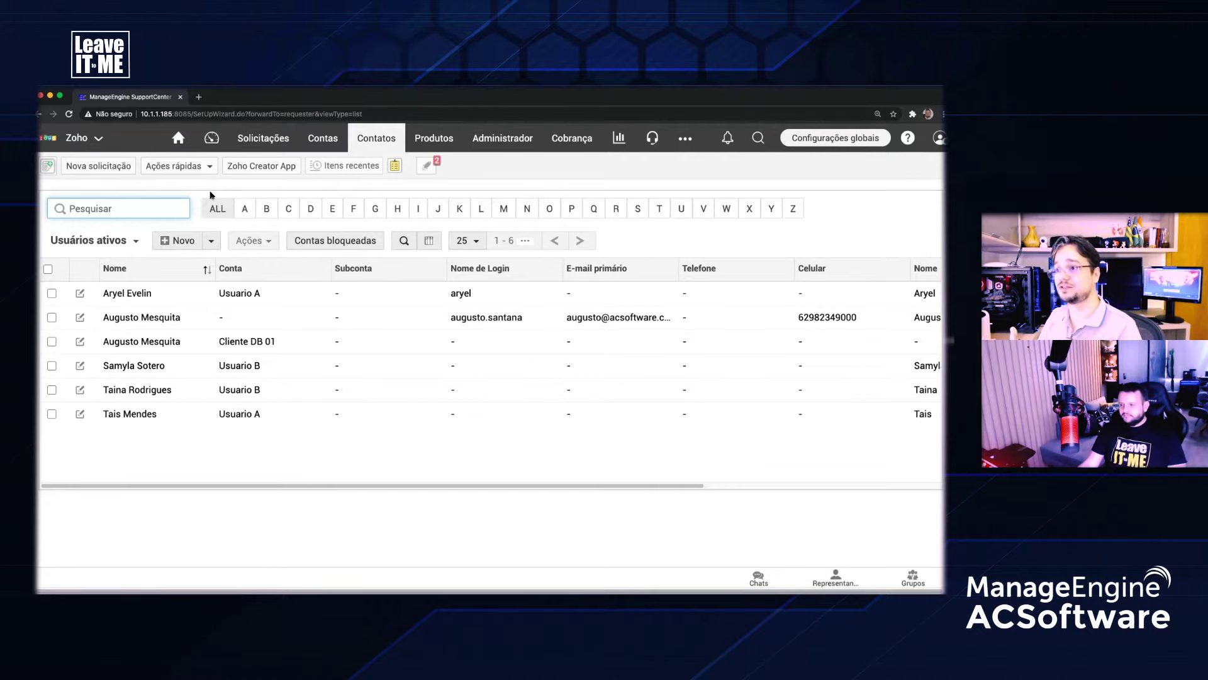
click(433, 138)
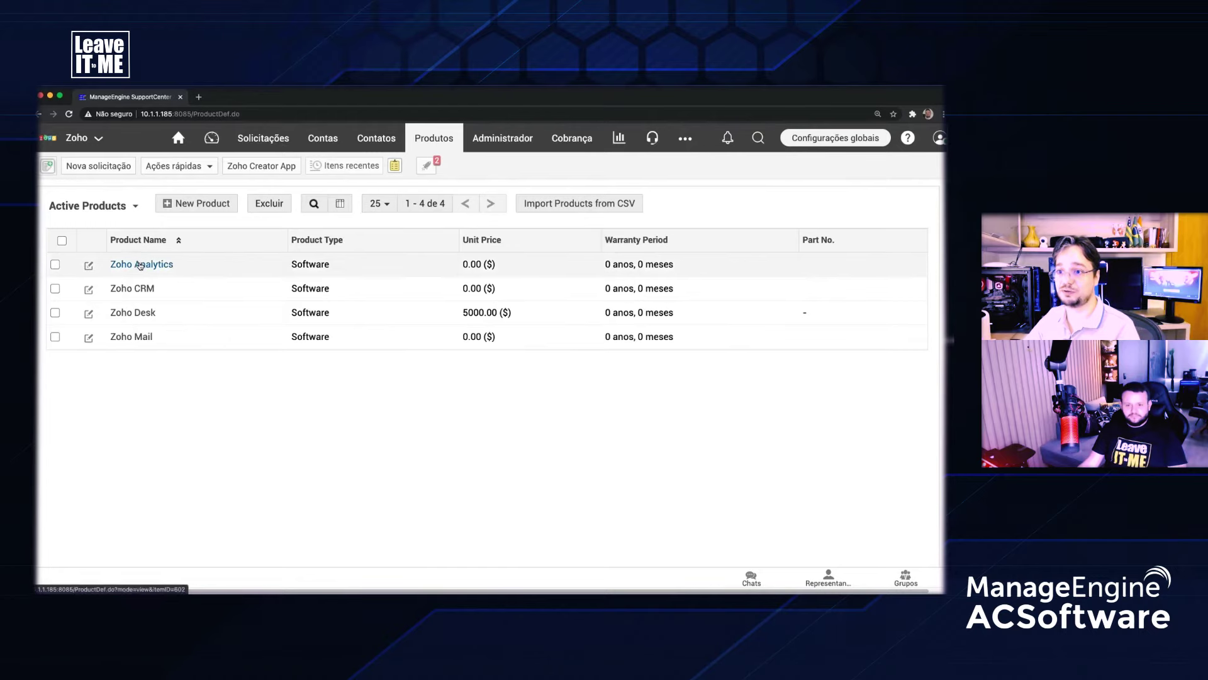
click(142, 265)
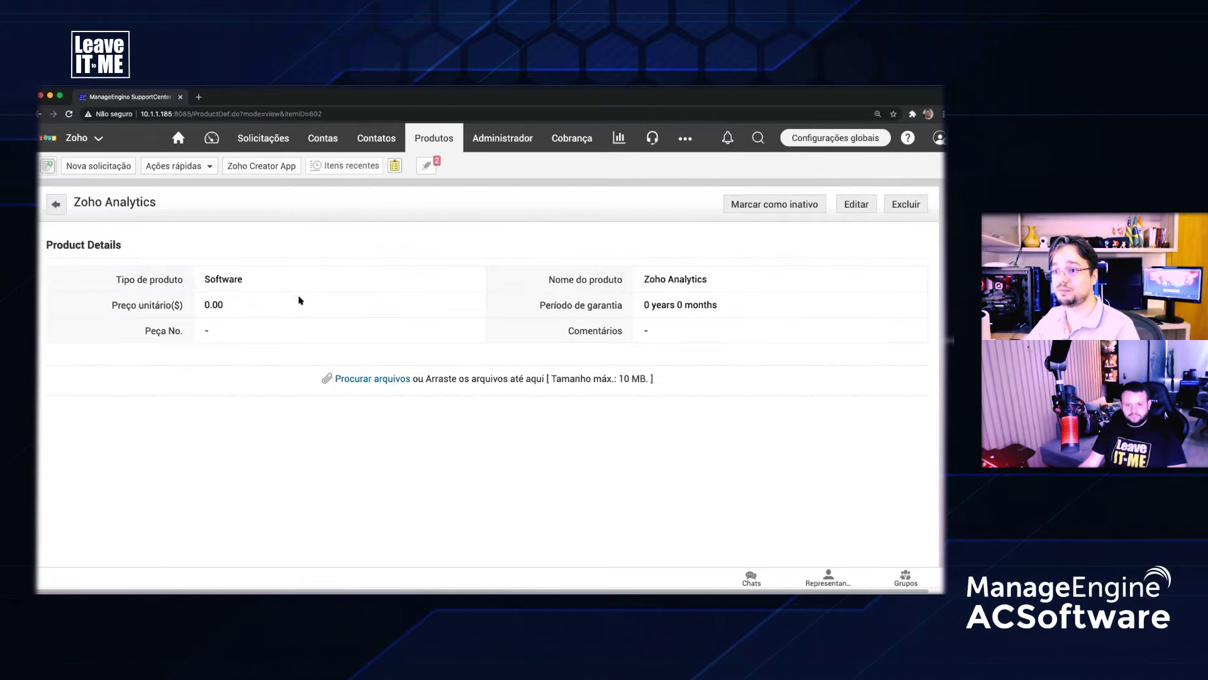
click(856, 204)
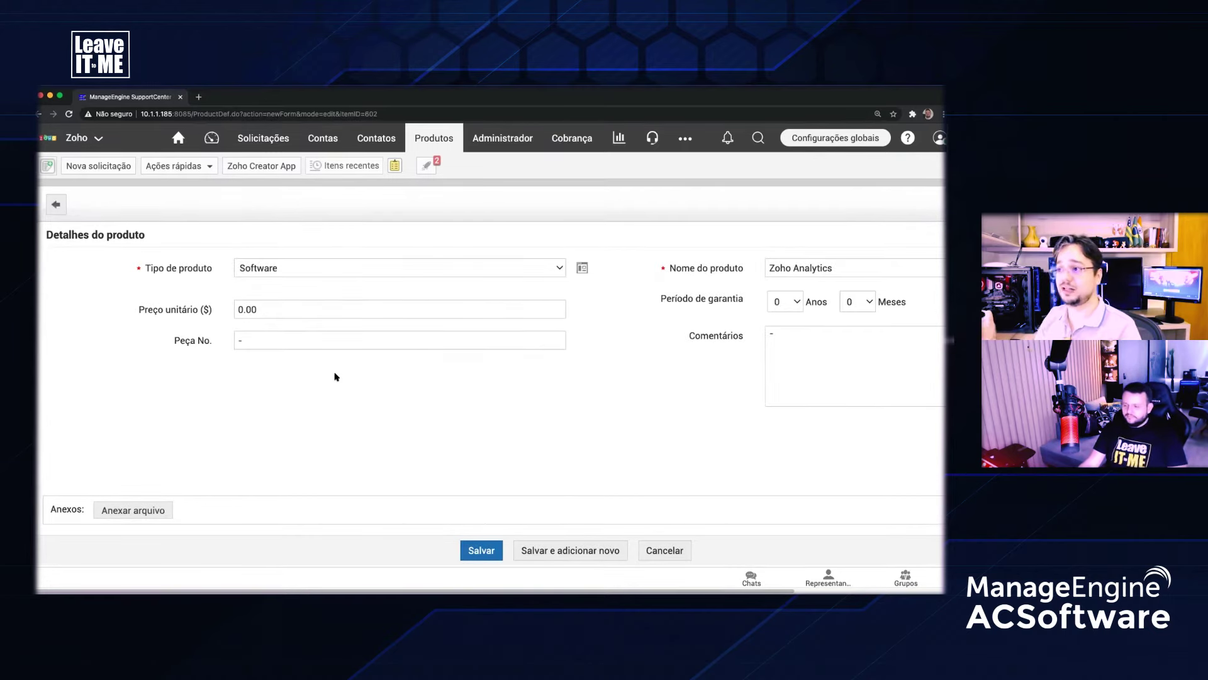
Step: Open the Cliente DB 01 account for editing and review its general, address, contact information and attachment fields
click(390, 140)
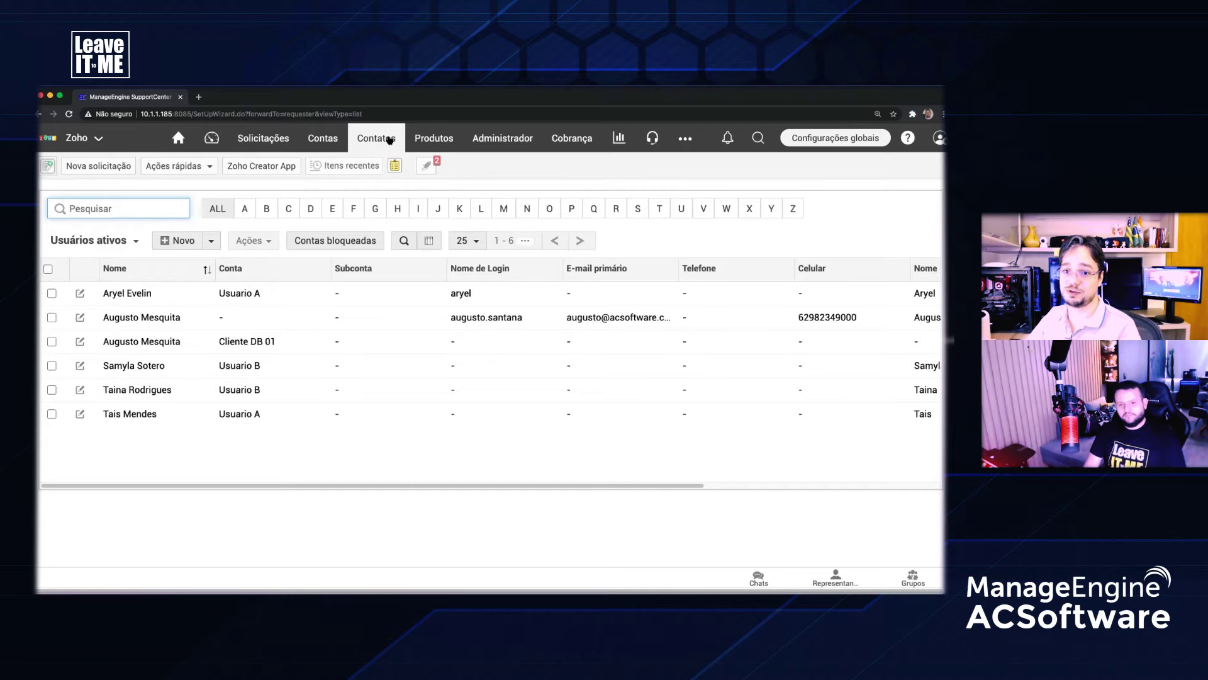
click(328, 141)
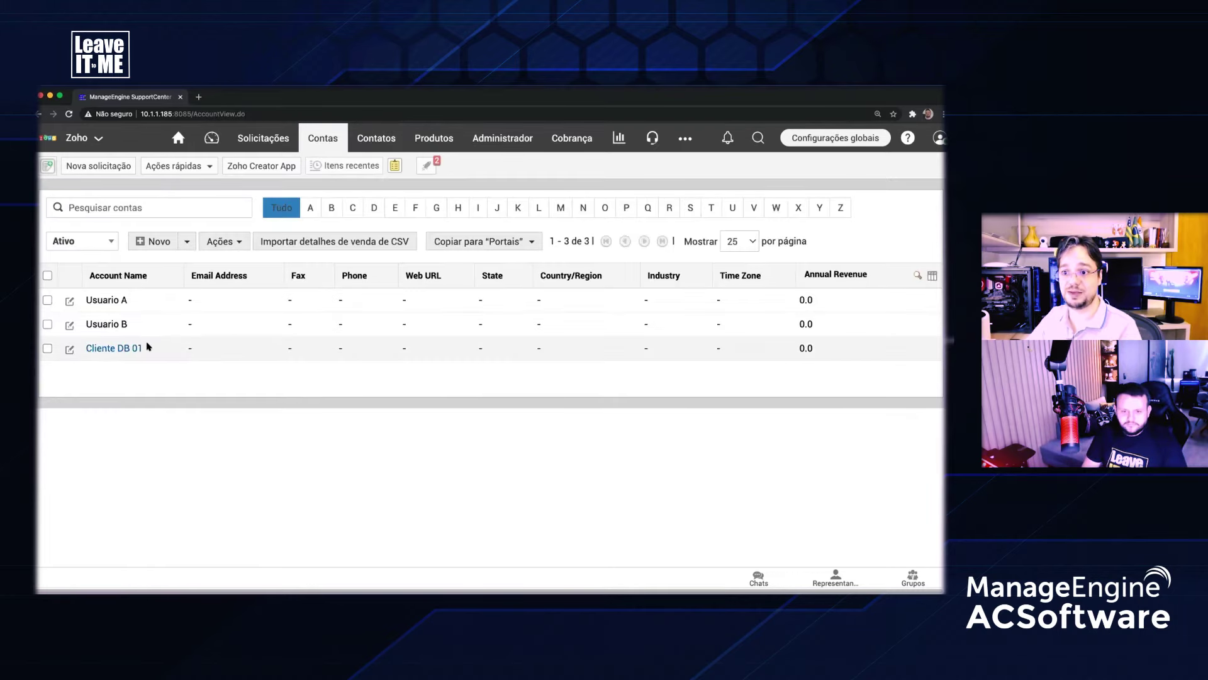
click(70, 350)
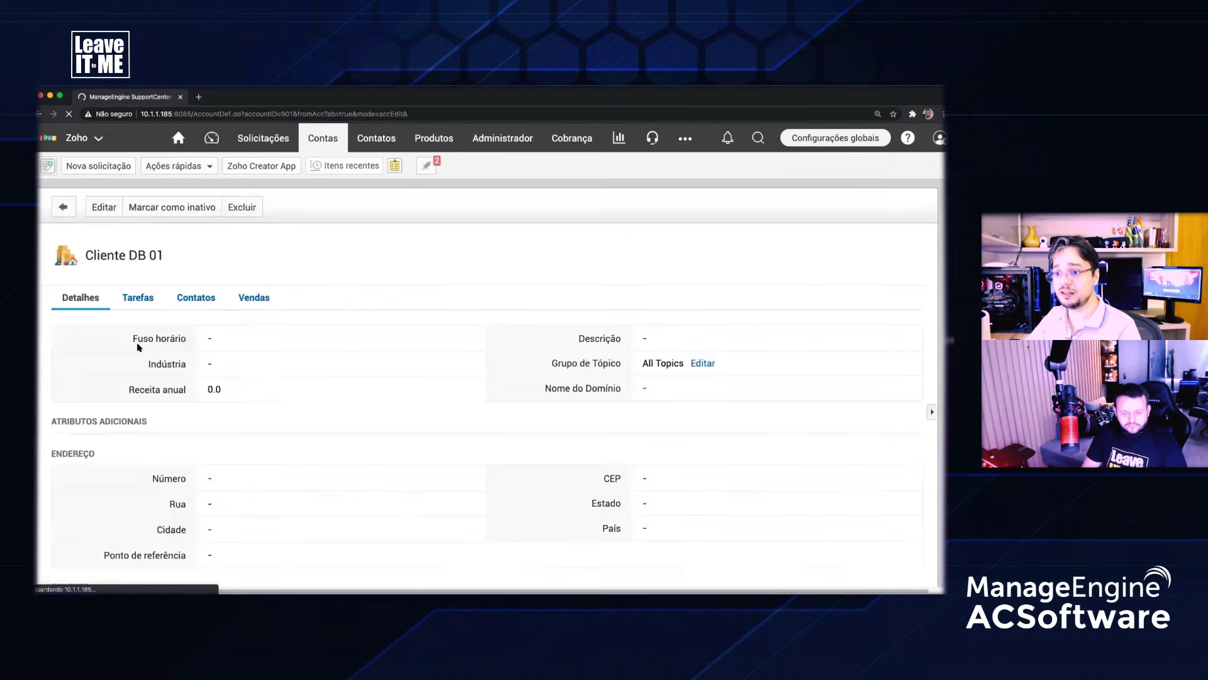
scroll(317, 319, down, 3)
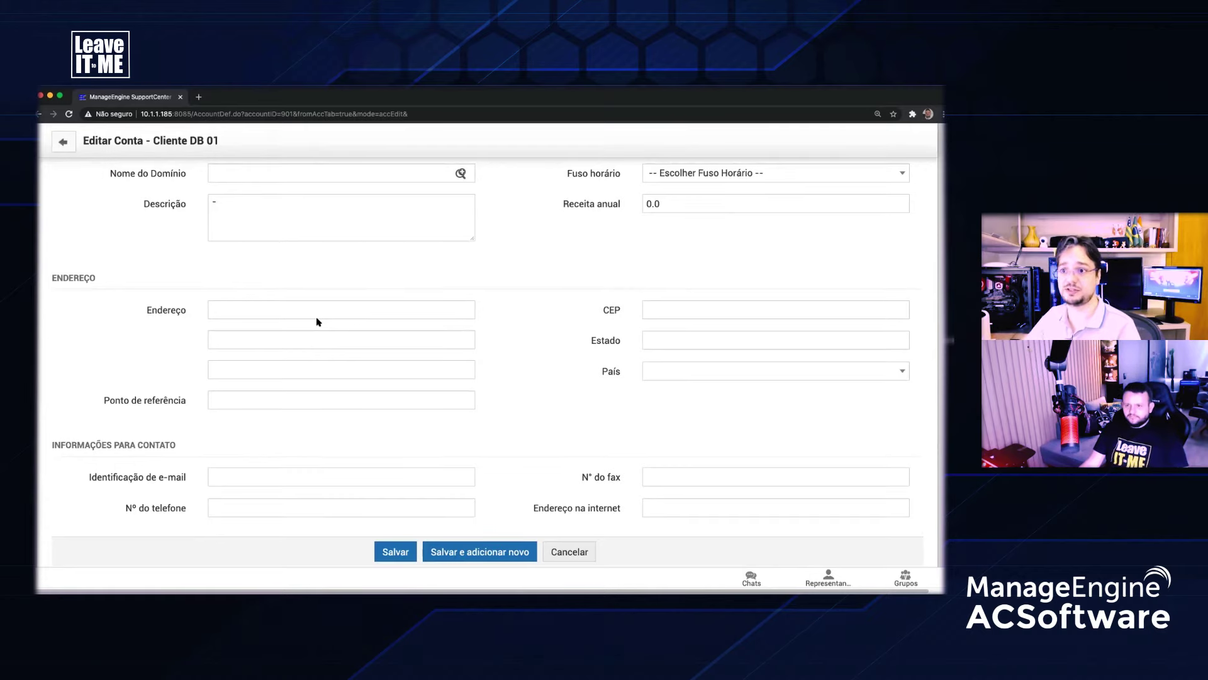
scroll(318, 324, up, 2)
scroll(344, 337, down, 5)
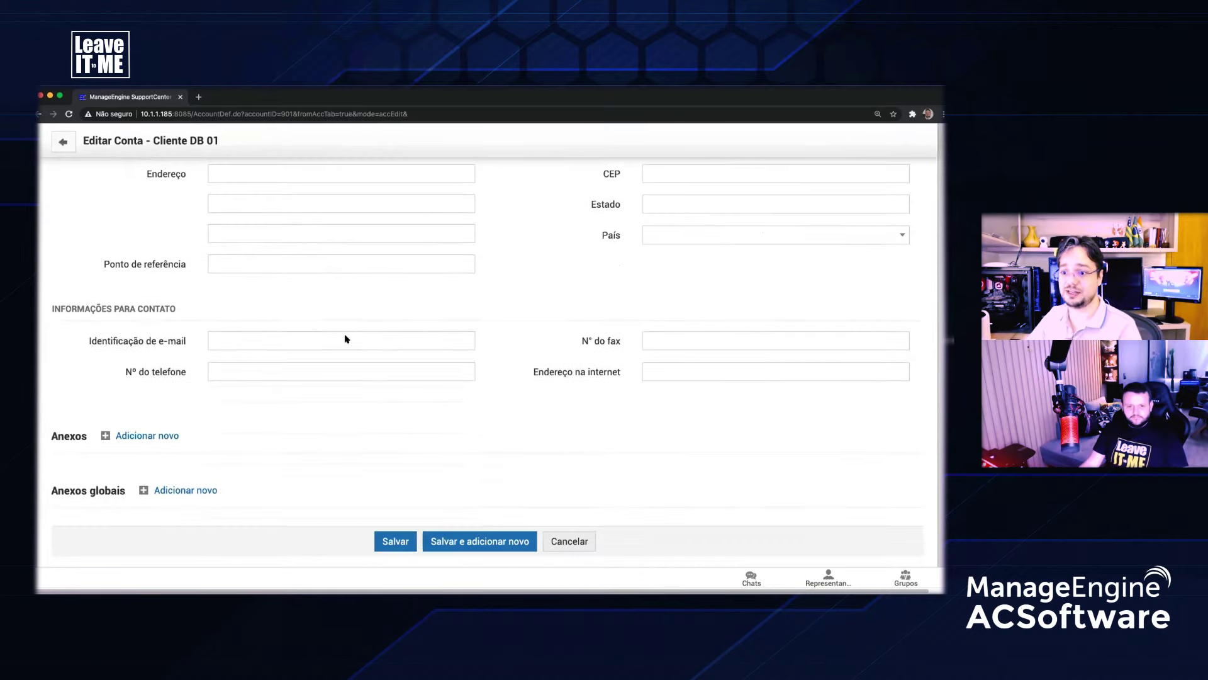
scroll(345, 337, down, 1)
scroll(340, 343, up, 1)
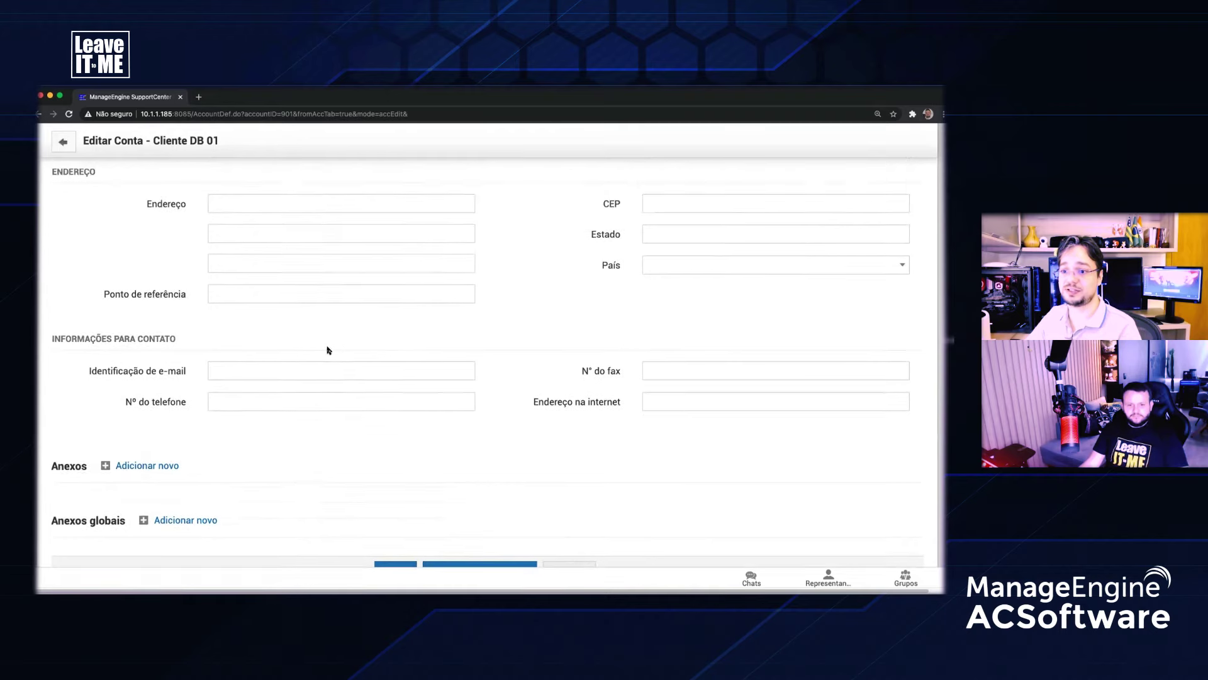
scroll(324, 354, up, 1)
scroll(318, 358, down, 2)
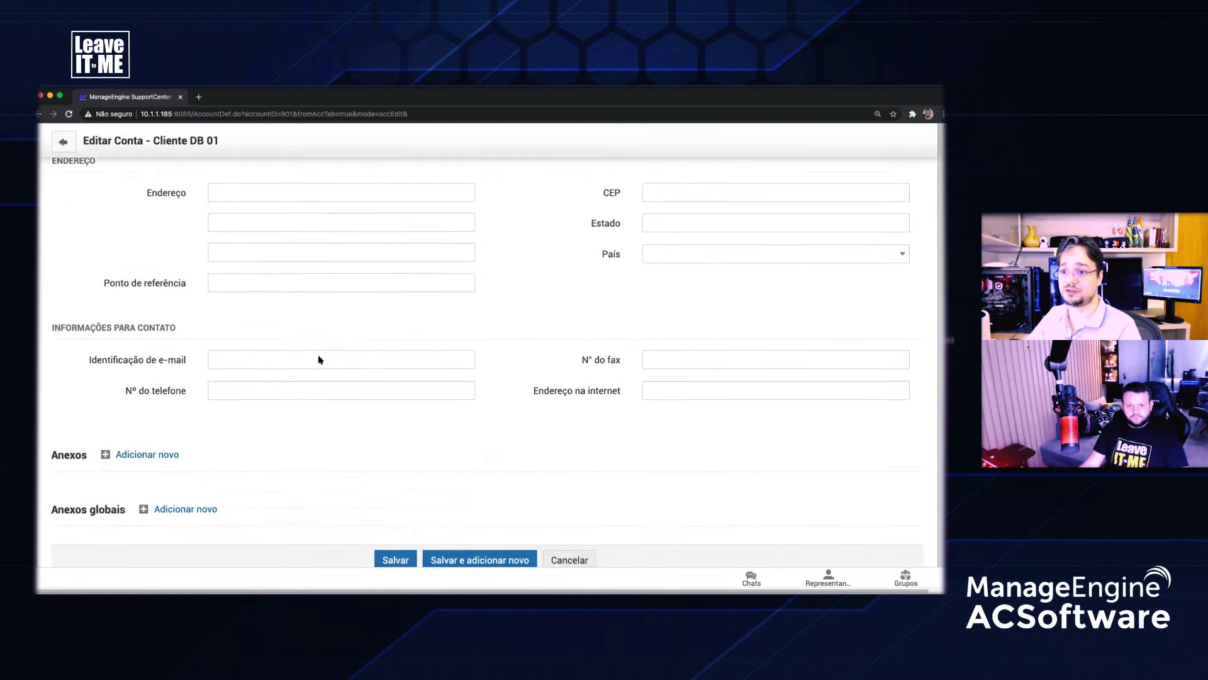
scroll(319, 356, up, 5)
scroll(319, 356, down, 3)
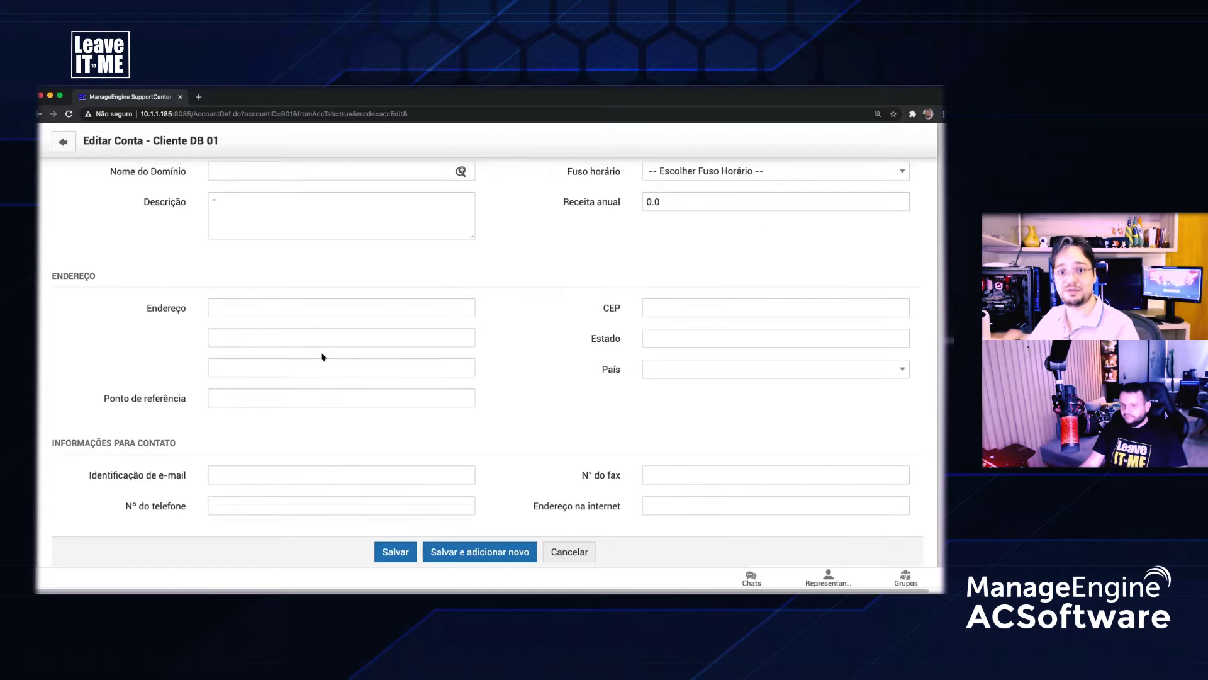
scroll(322, 357, up, 3)
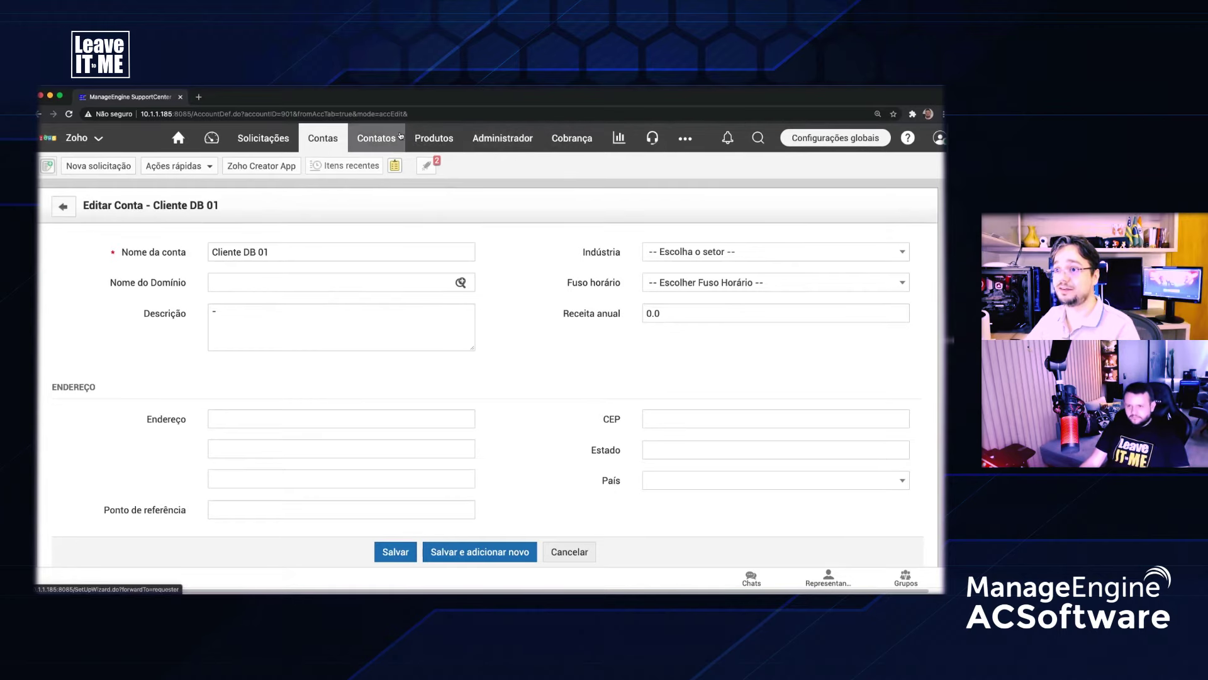
Step: Open the DB Silver - Cliente 01 contract for editing, review its contract data and expiry notification settings, and return without saving
click(684, 141)
click(687, 170)
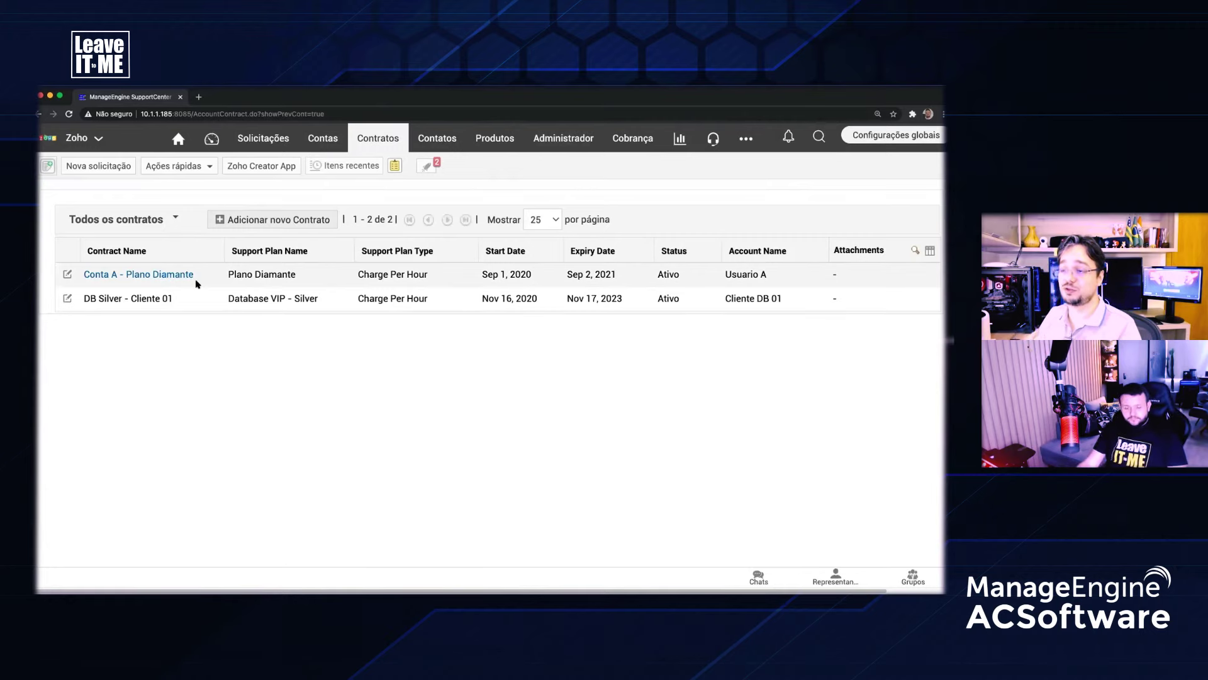
click(119, 298)
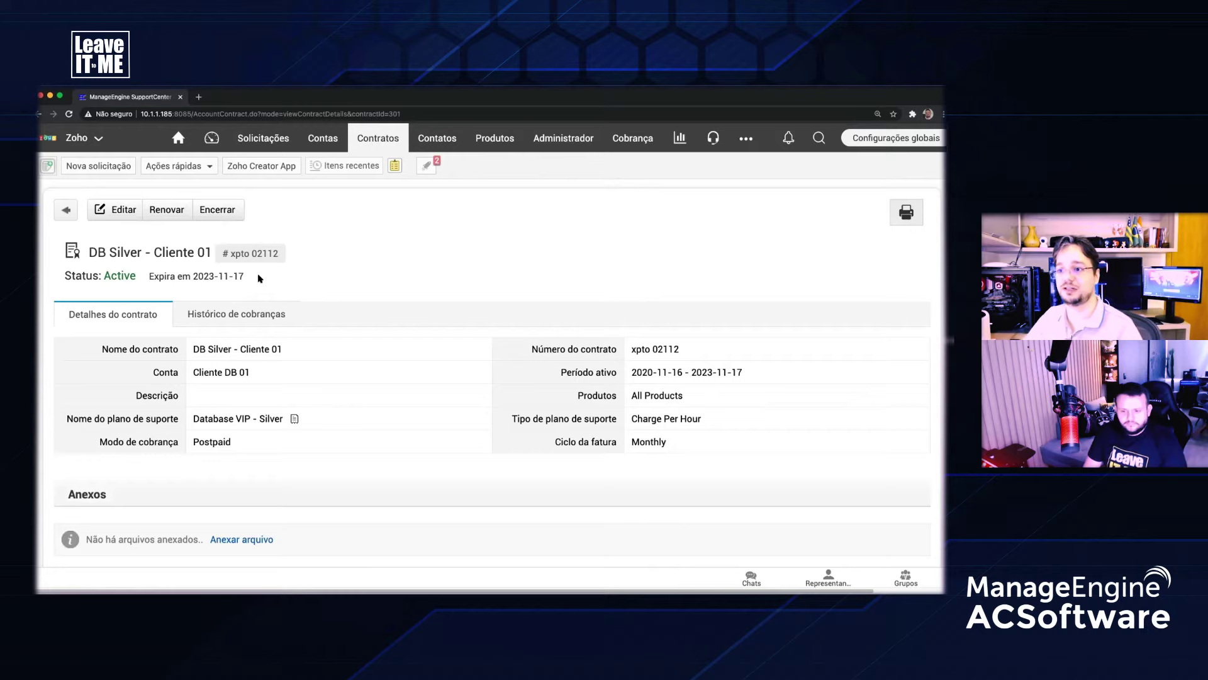
click(126, 210)
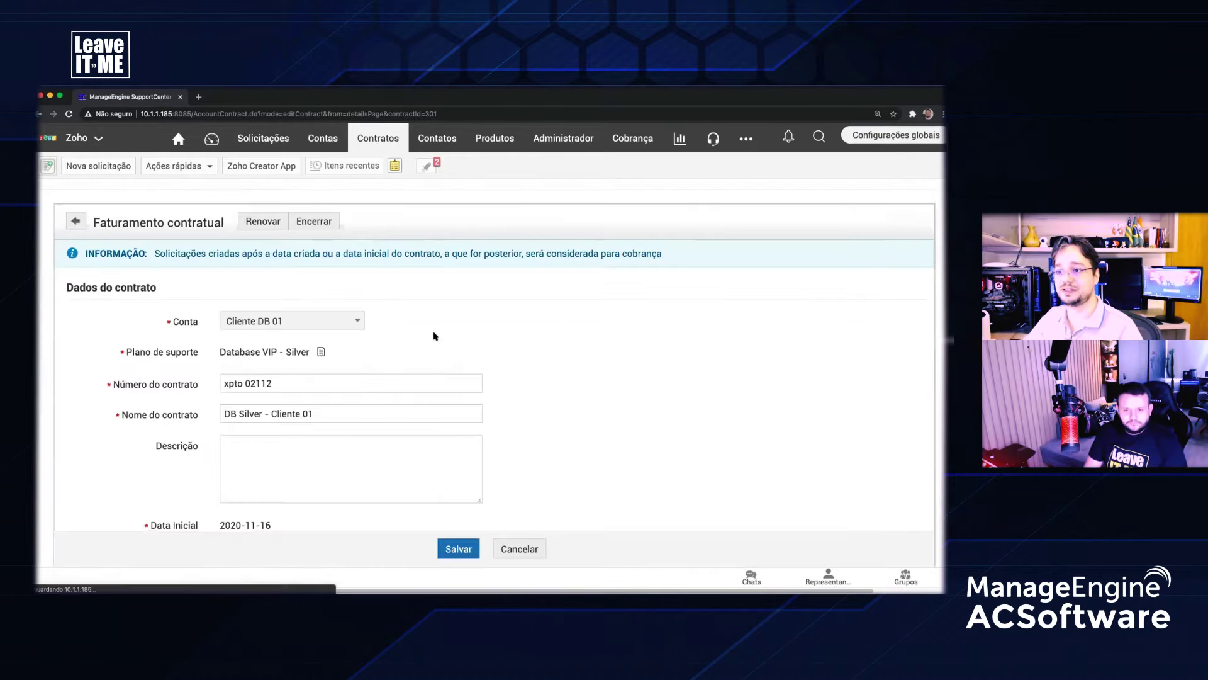
scroll(436, 335, down, 5)
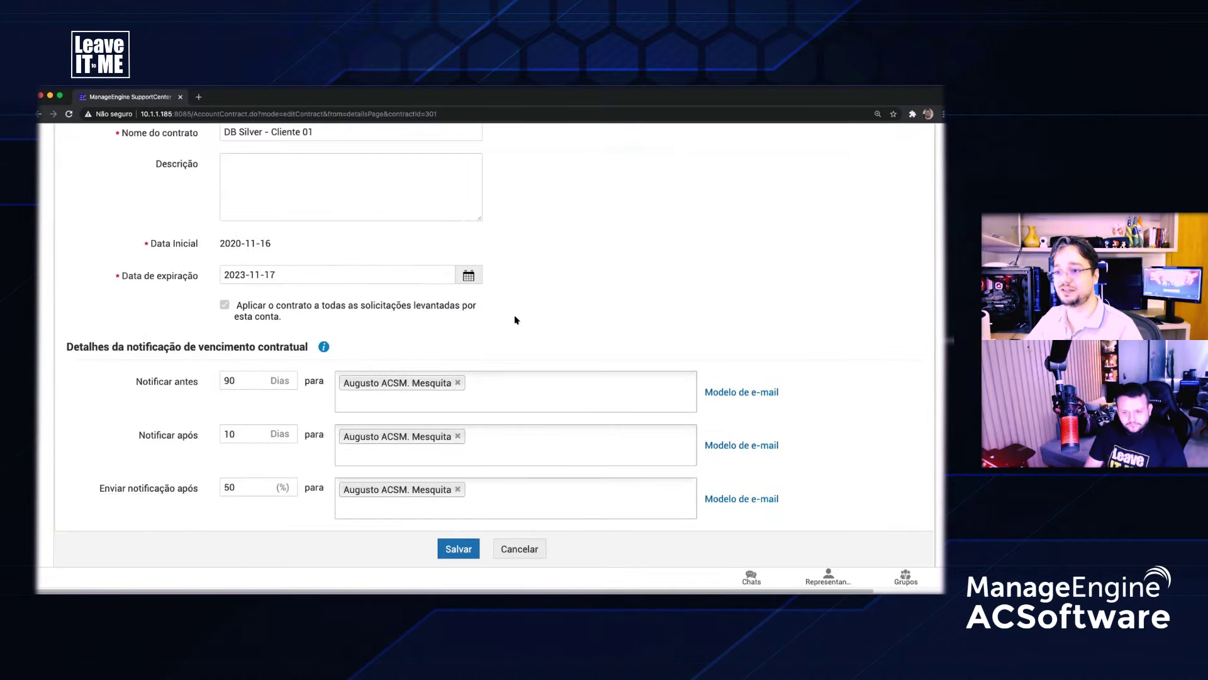
scroll(517, 319, up, 5)
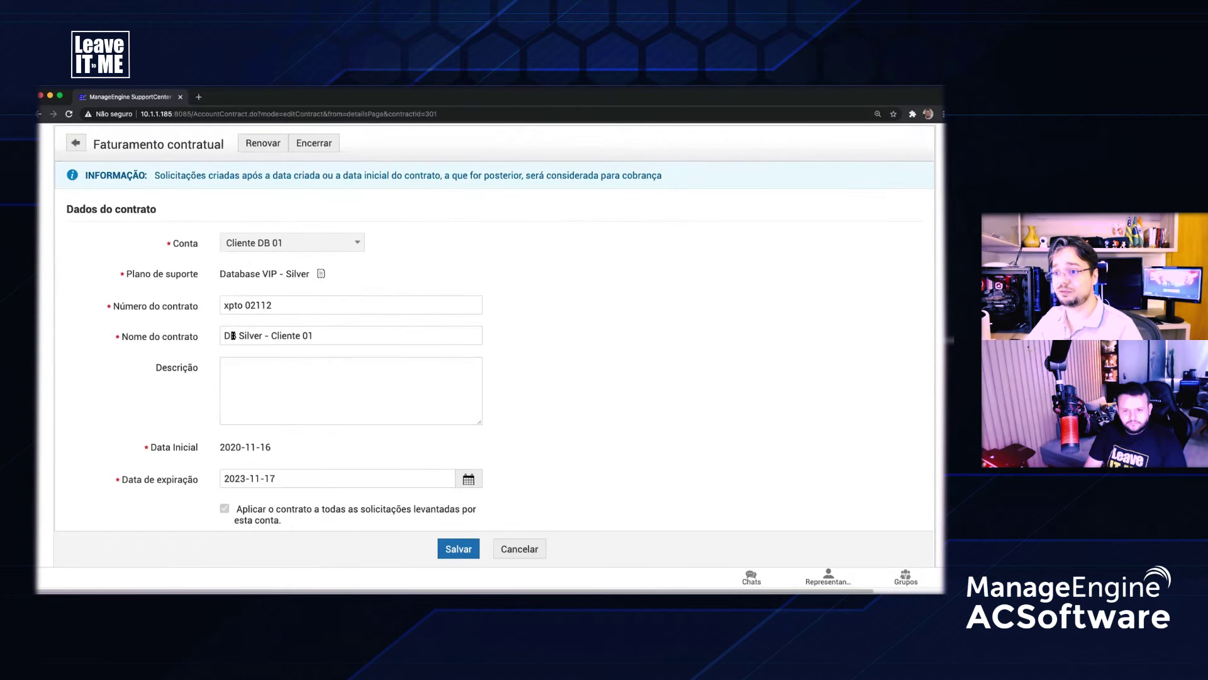
scroll(441, 346, down, 5)
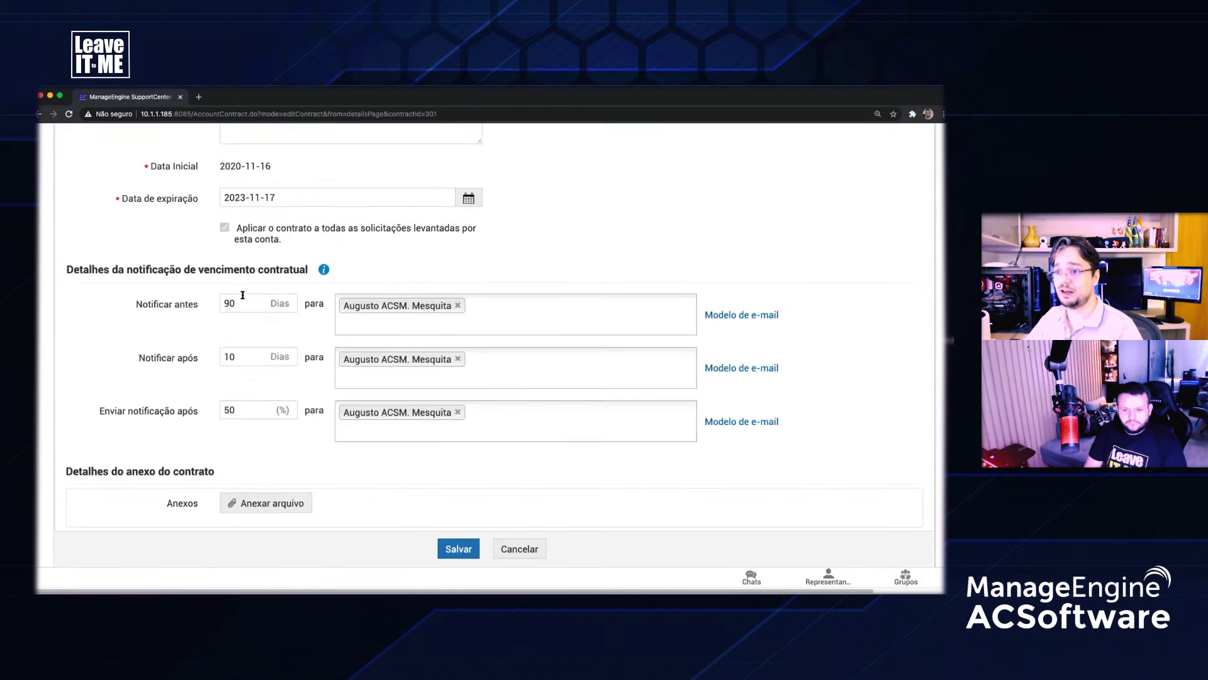
scroll(345, 398, up, 2)
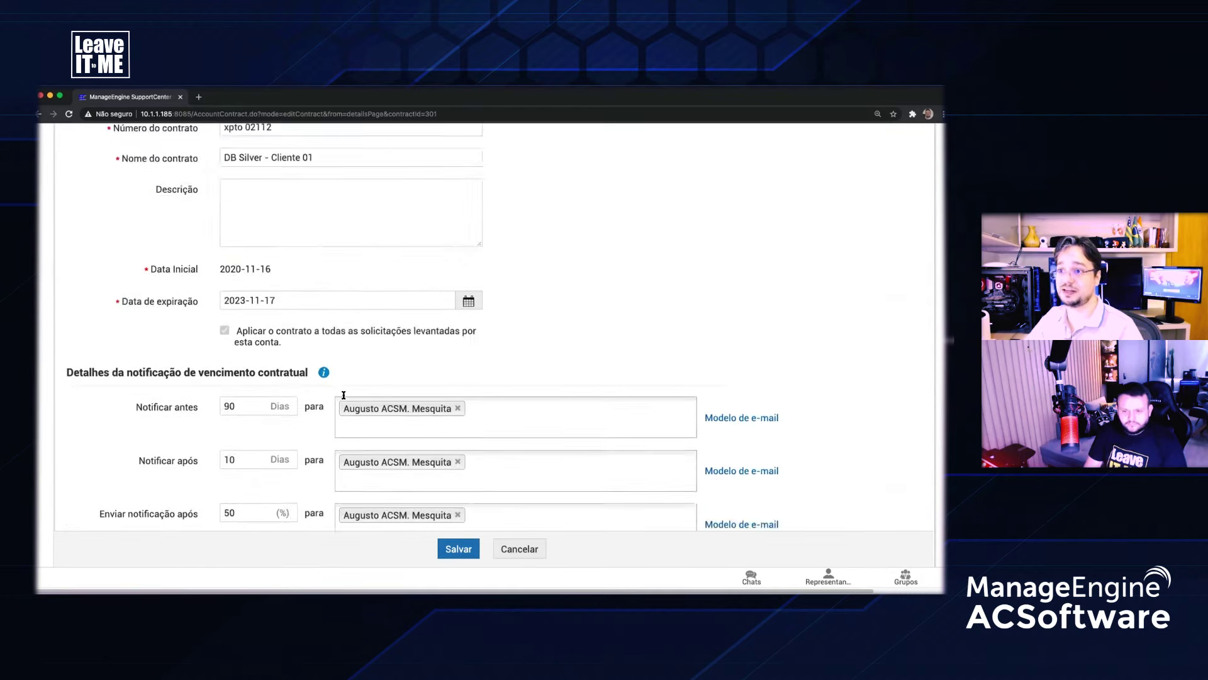
scroll(344, 395, up, 5)
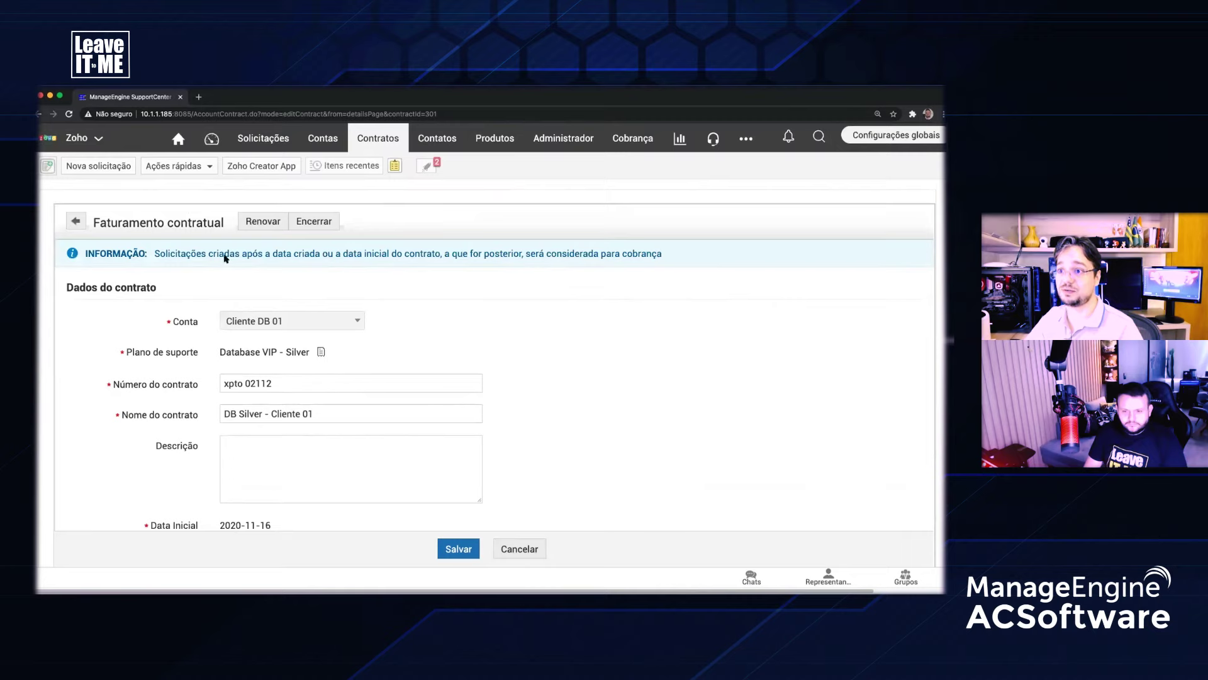
click(76, 221)
Step: Examine the DB Silver - Cliente 01 contract's billing history and usage details, and return to the contract list
click(204, 309)
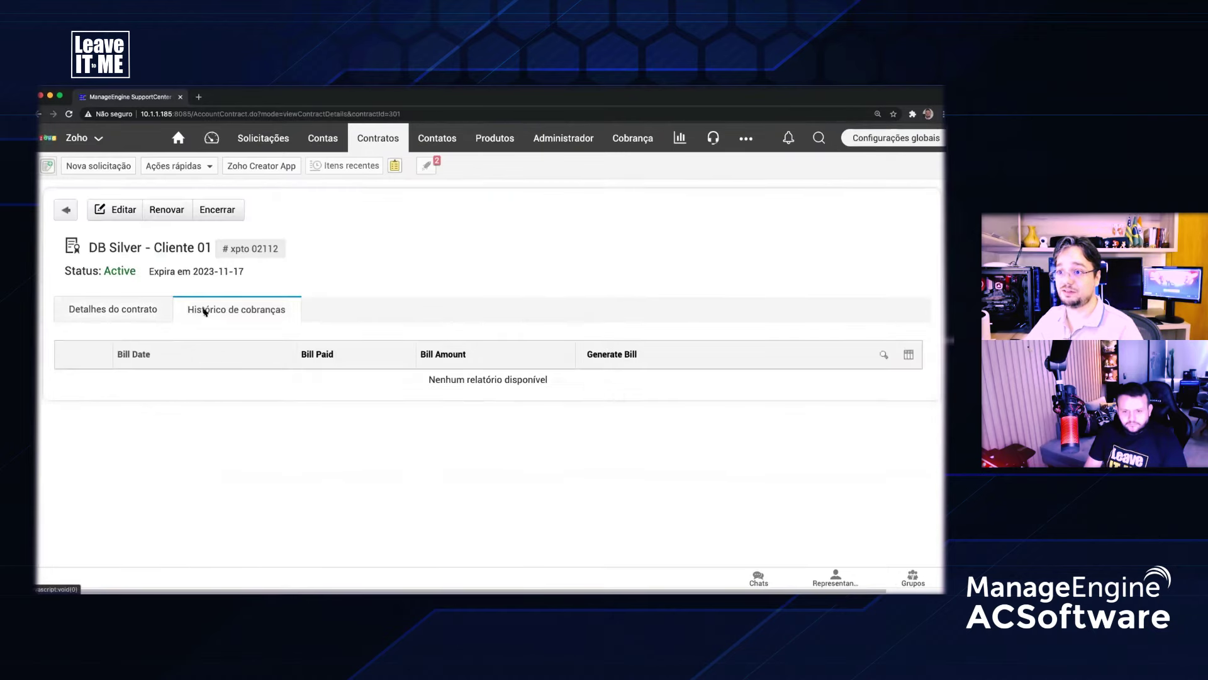
click(145, 310)
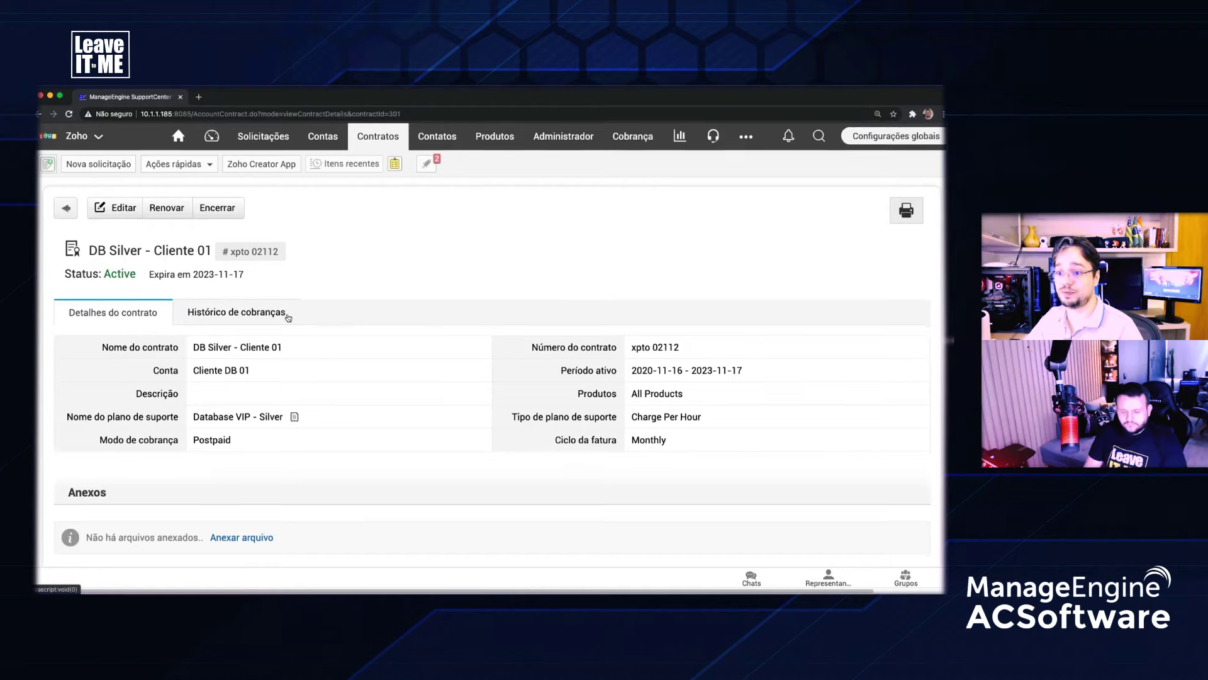
scroll(287, 318, down, 3)
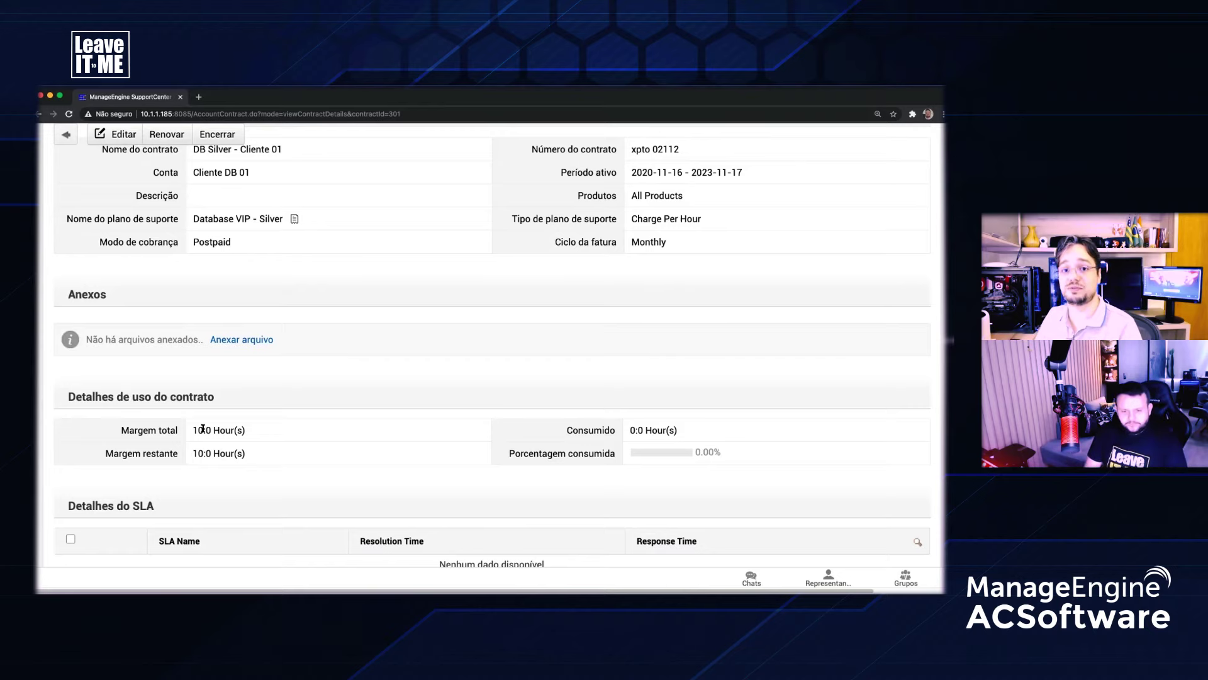
scroll(204, 411, up, 5)
click(67, 205)
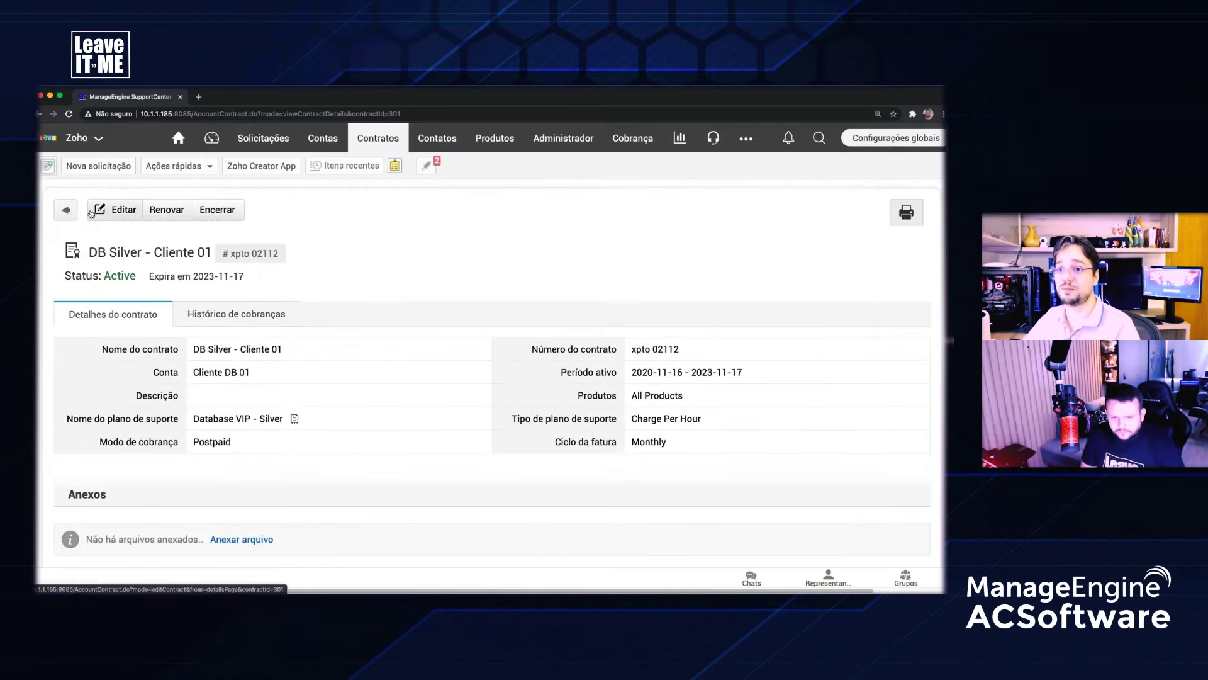
Step: Open a blank new contract form, review its contract data and notification fields, and leave it without saving
click(274, 219)
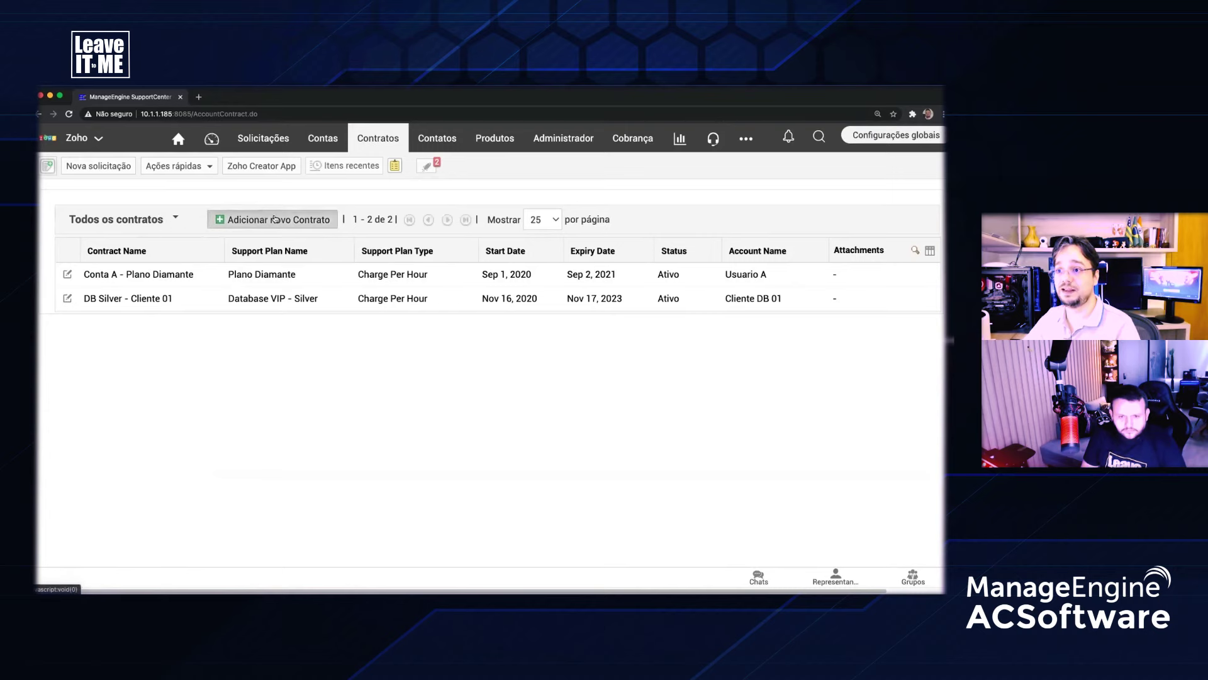
scroll(312, 376, down, 5)
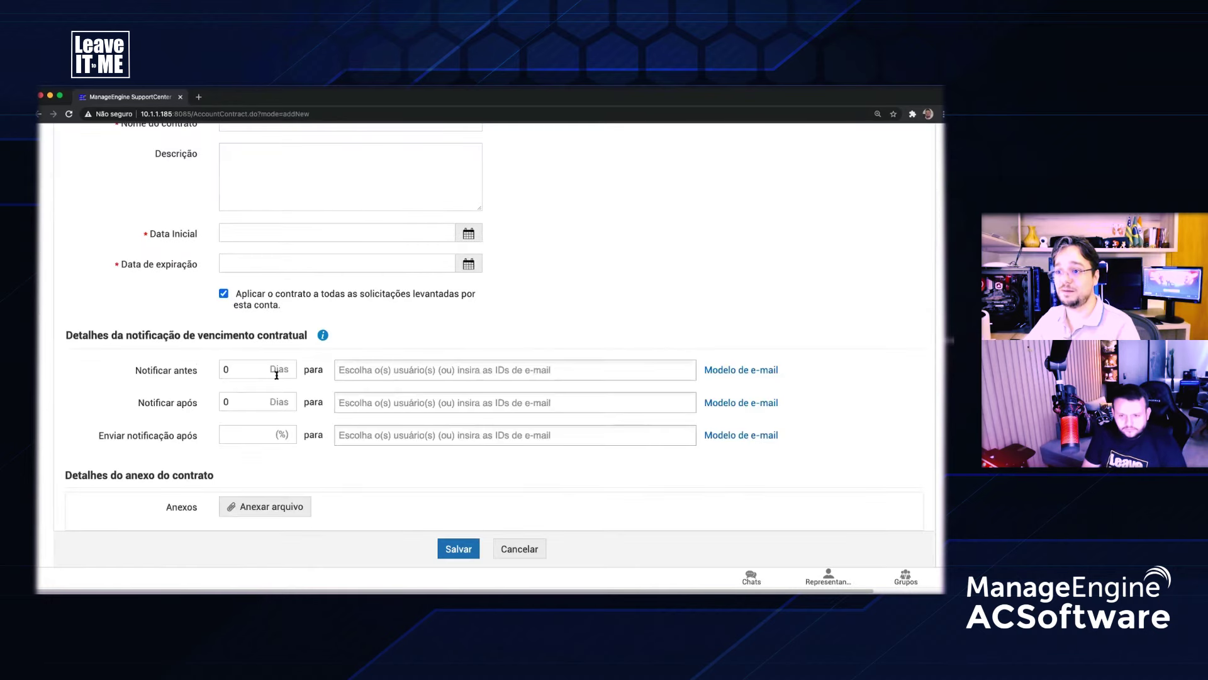
scroll(207, 362, up, 4)
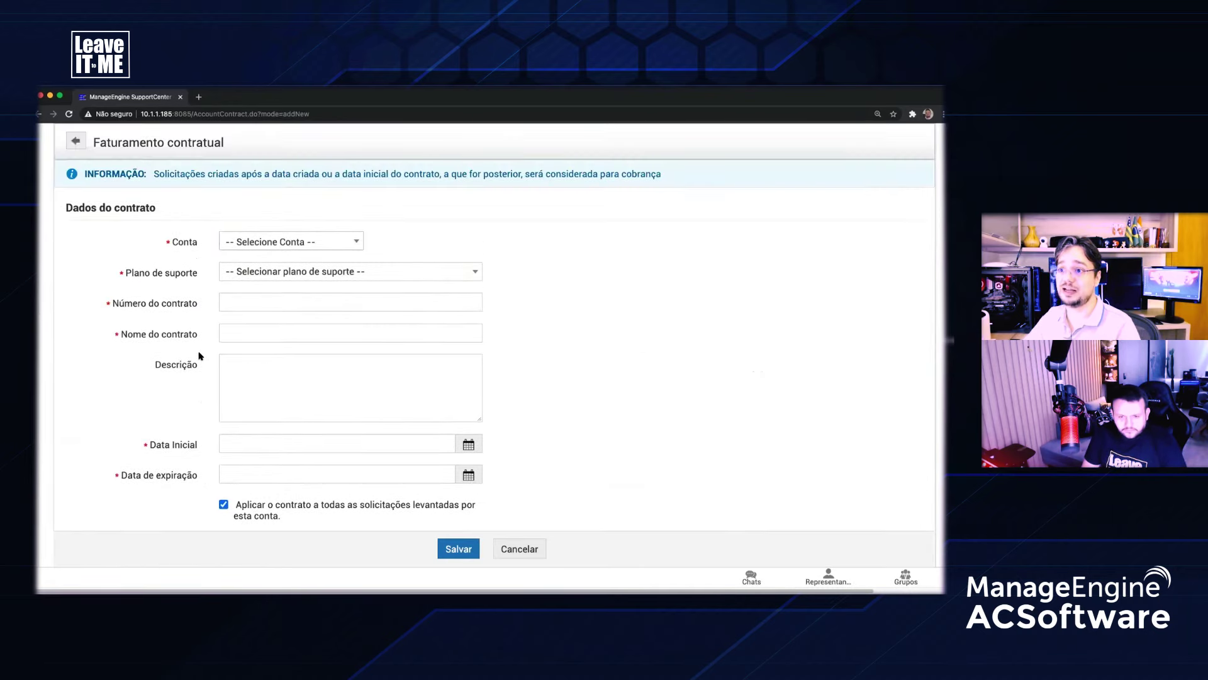
scroll(201, 356, up, 2)
click(40, 114)
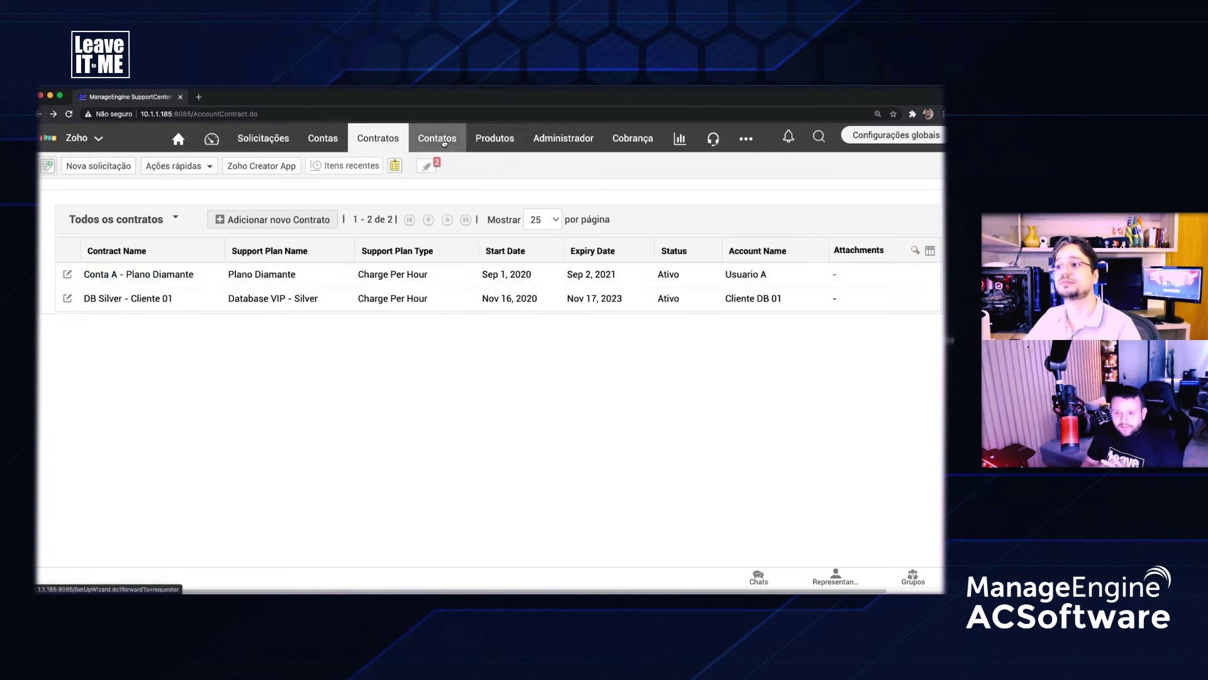
Step: Look over the invoice list, the full list of reports and the administrator settings
click(652, 137)
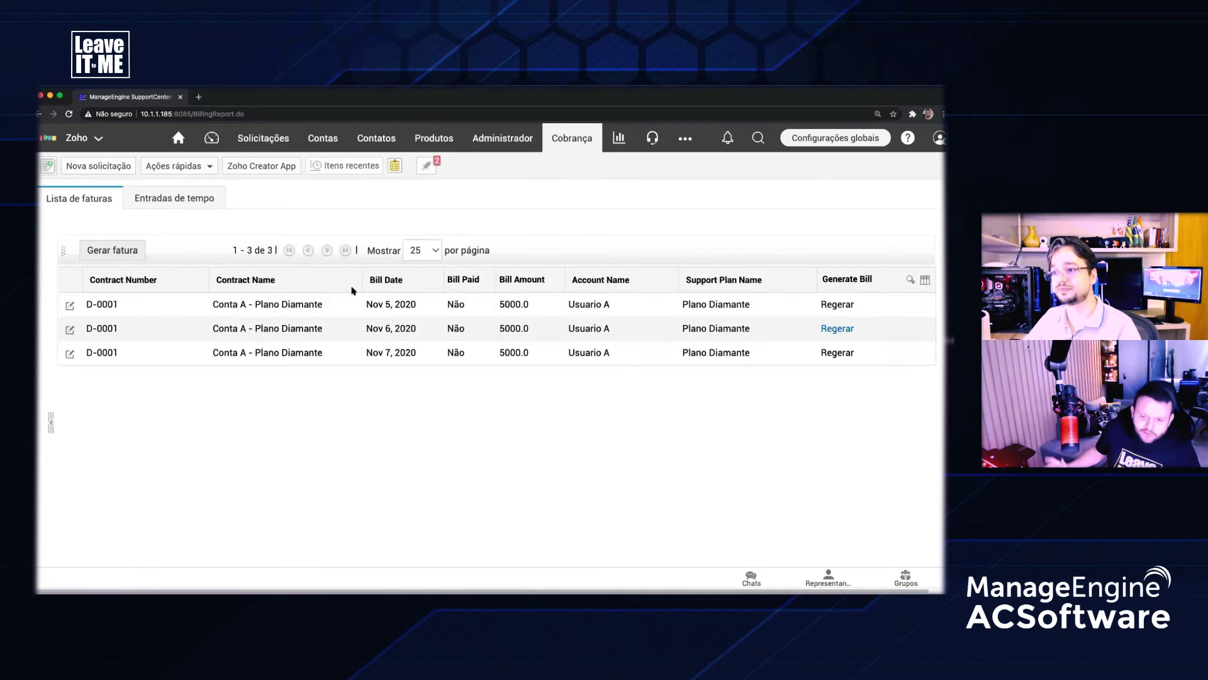
click(615, 135)
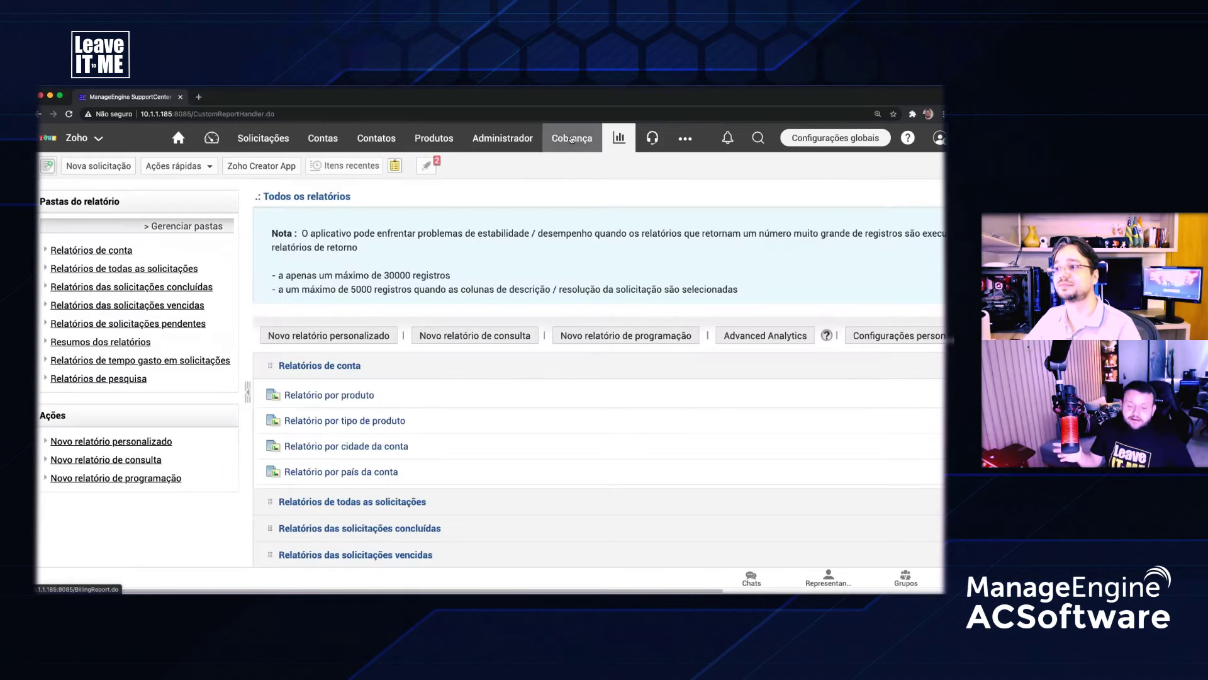
key(super+bracketleft)
click(504, 138)
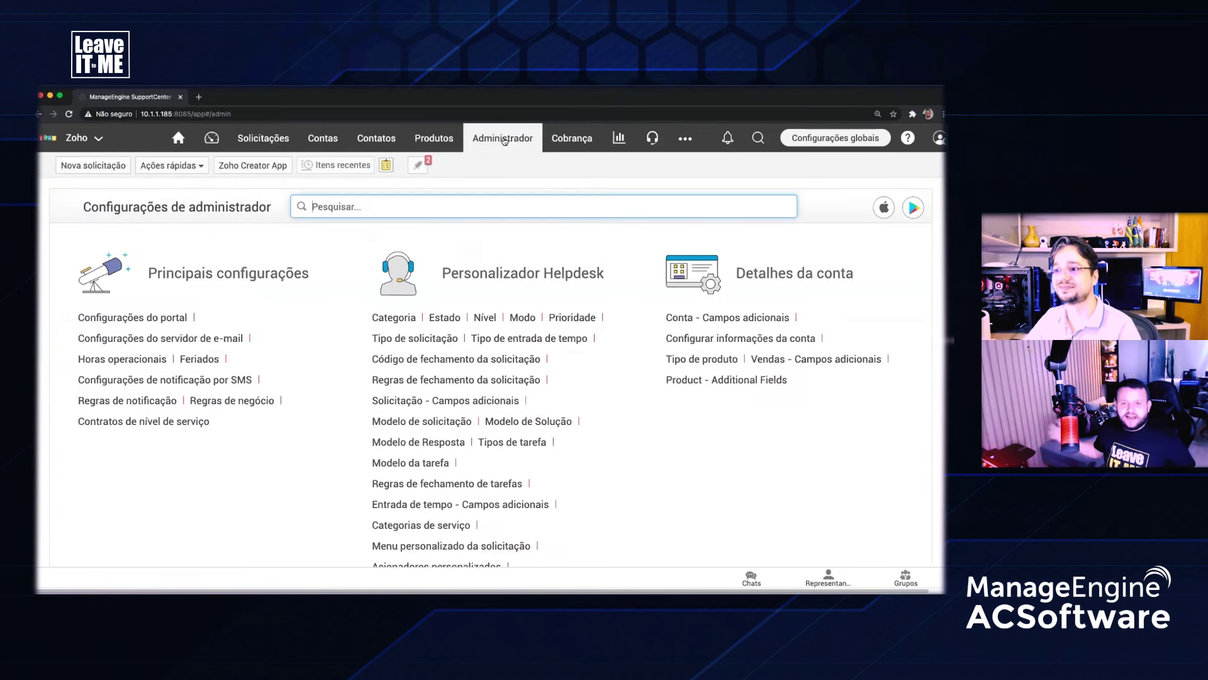
Step: Open the Zoho CRM product for editing from the active products list and view its product details
click(452, 140)
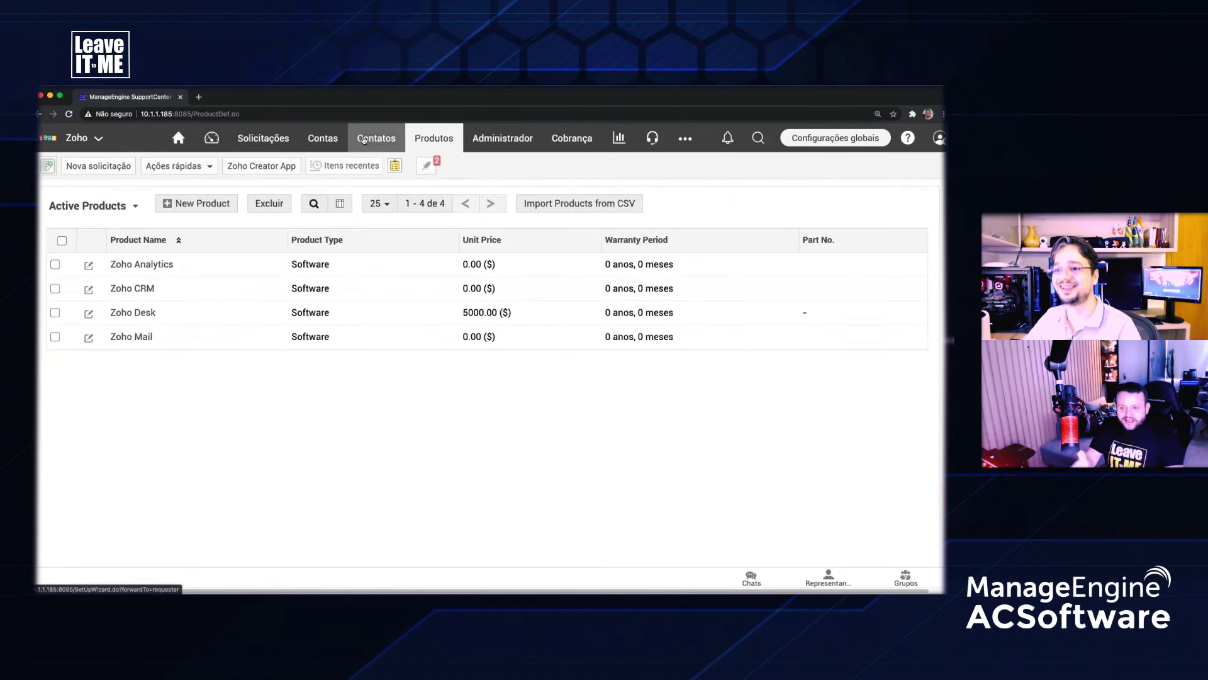
click(89, 289)
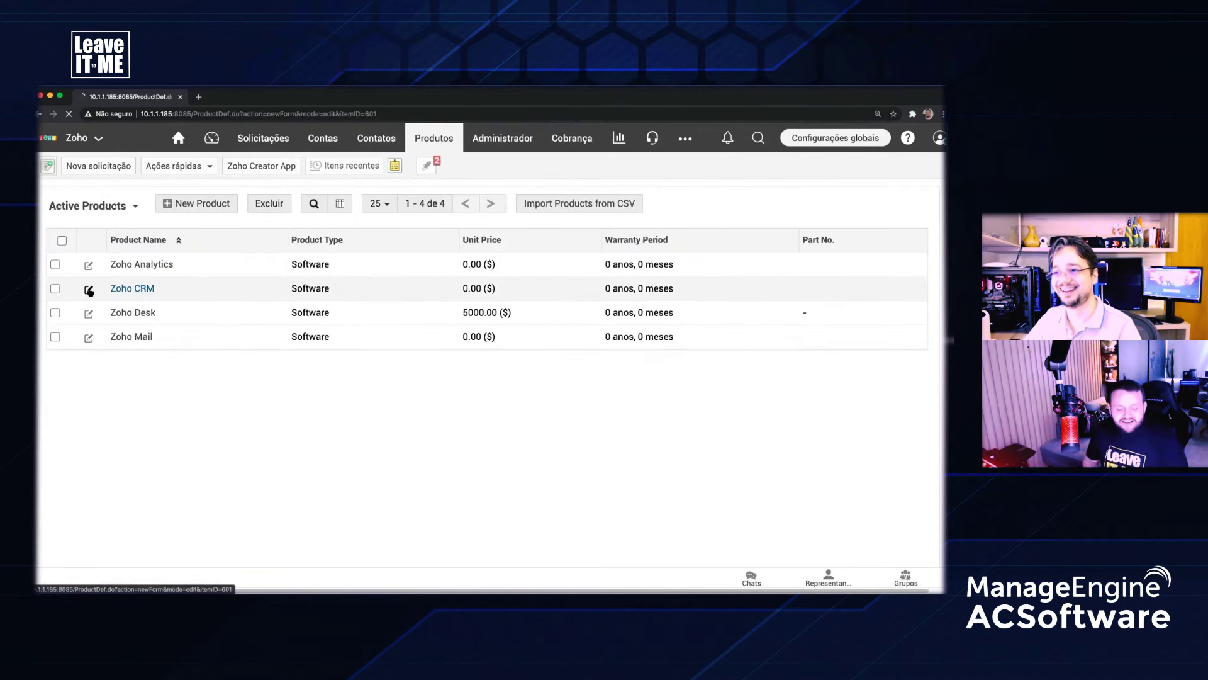
scroll(230, 390, down, 2)
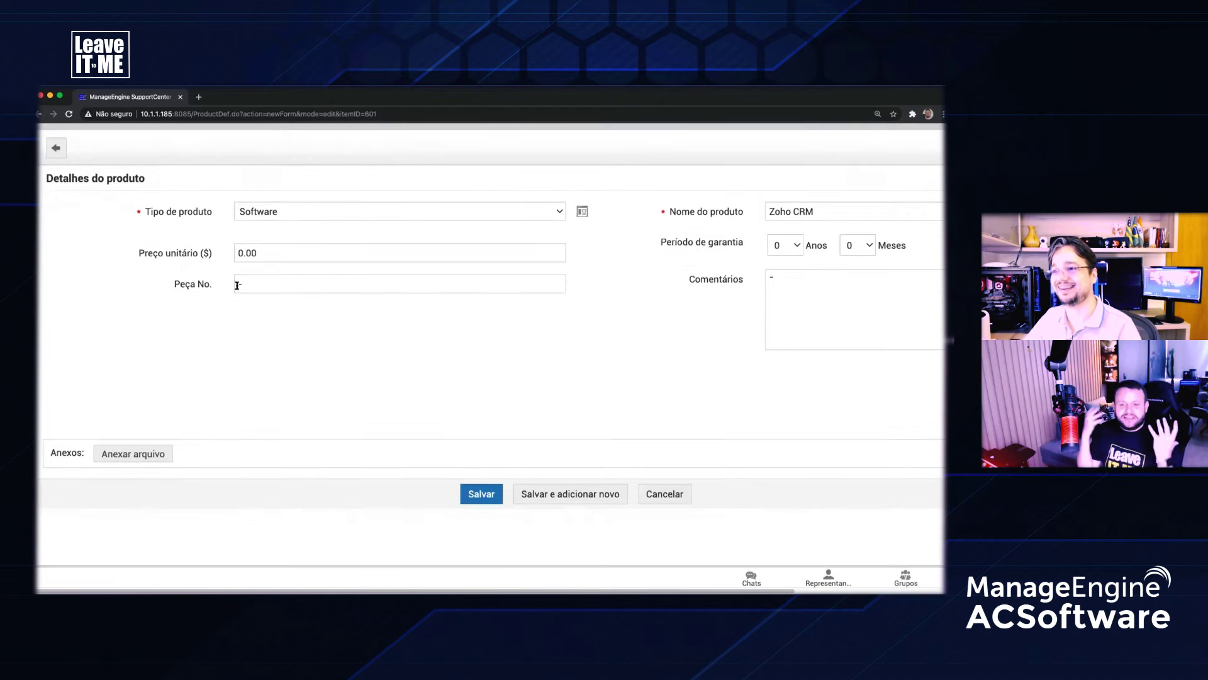
Step: Open the Cliente DB 01 account for editing from the accounts list, review its address, contact and attachment fields, and save it
scroll(238, 285, up, 2)
click(358, 140)
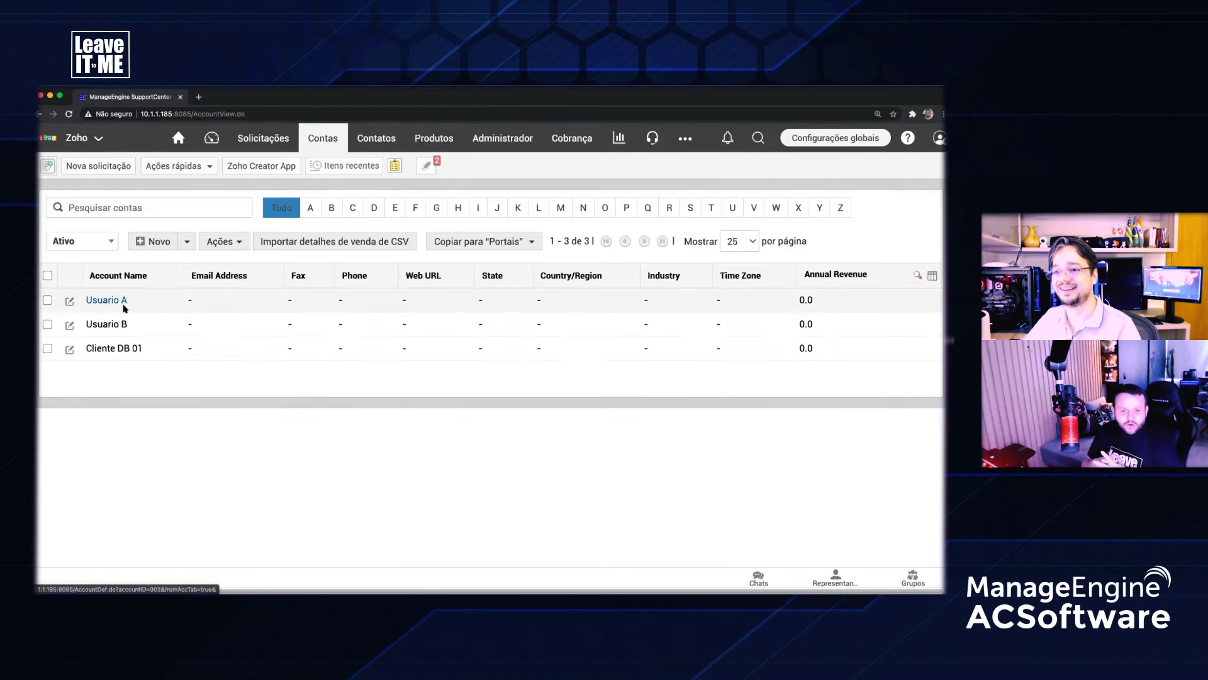
click(69, 349)
scroll(105, 228, down, 4)
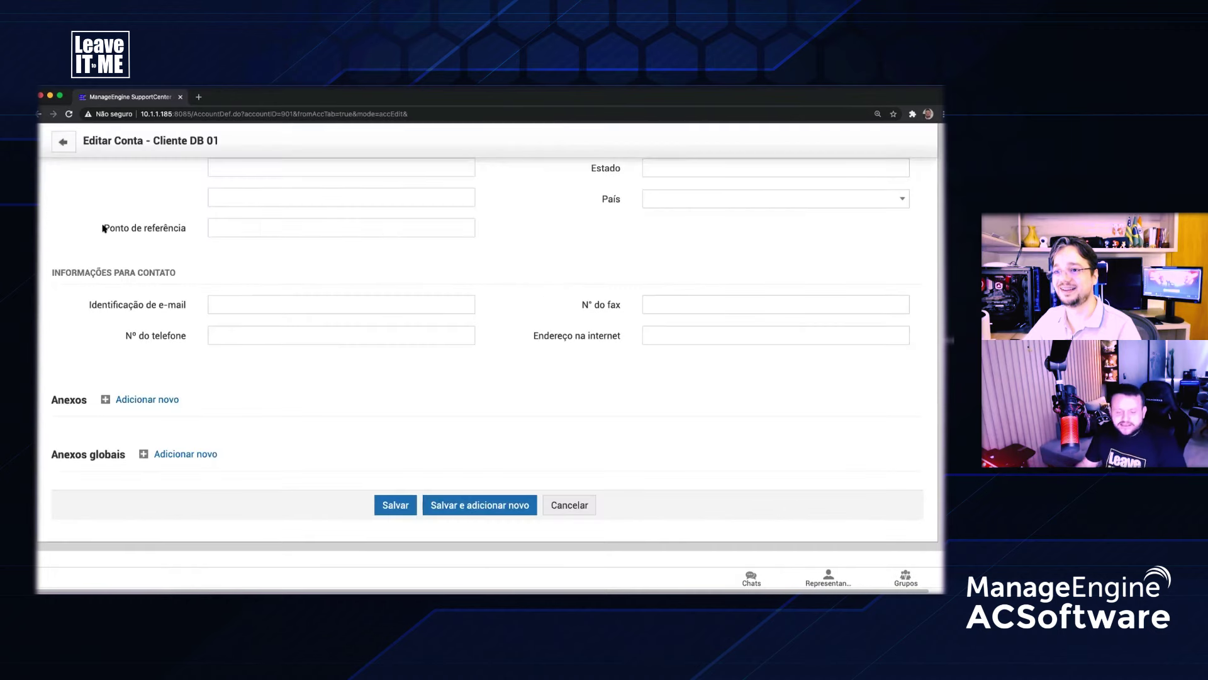
scroll(124, 214, up, 5)
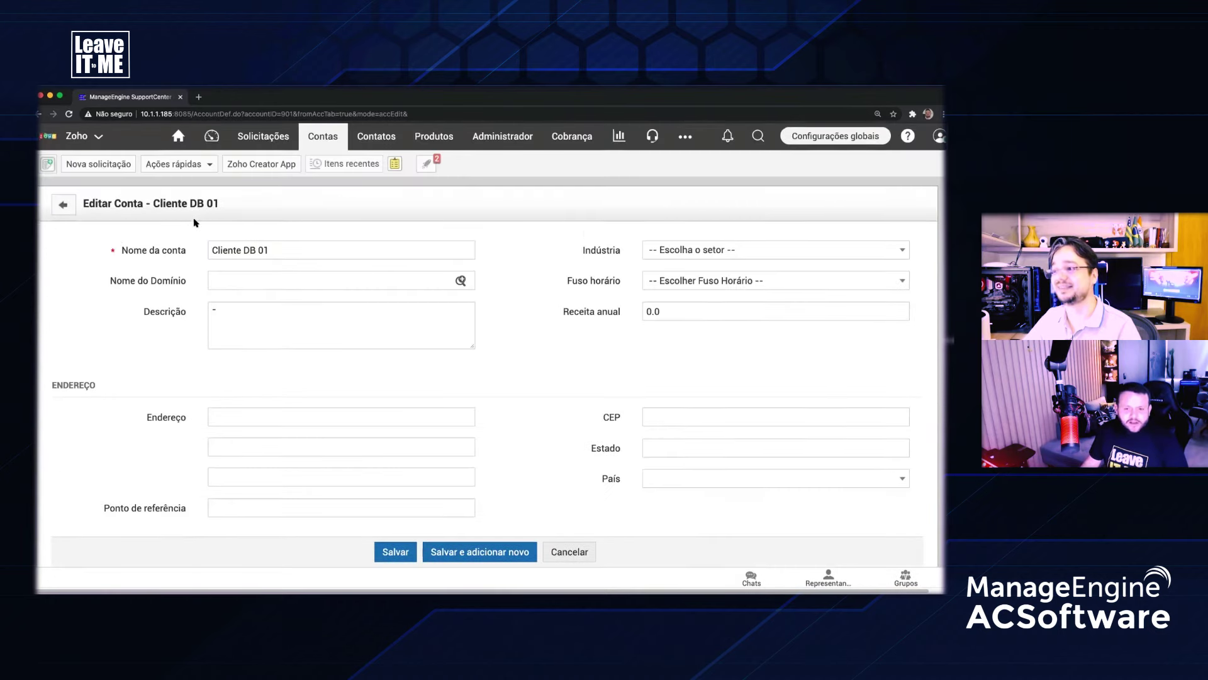
scroll(195, 223, down, 5)
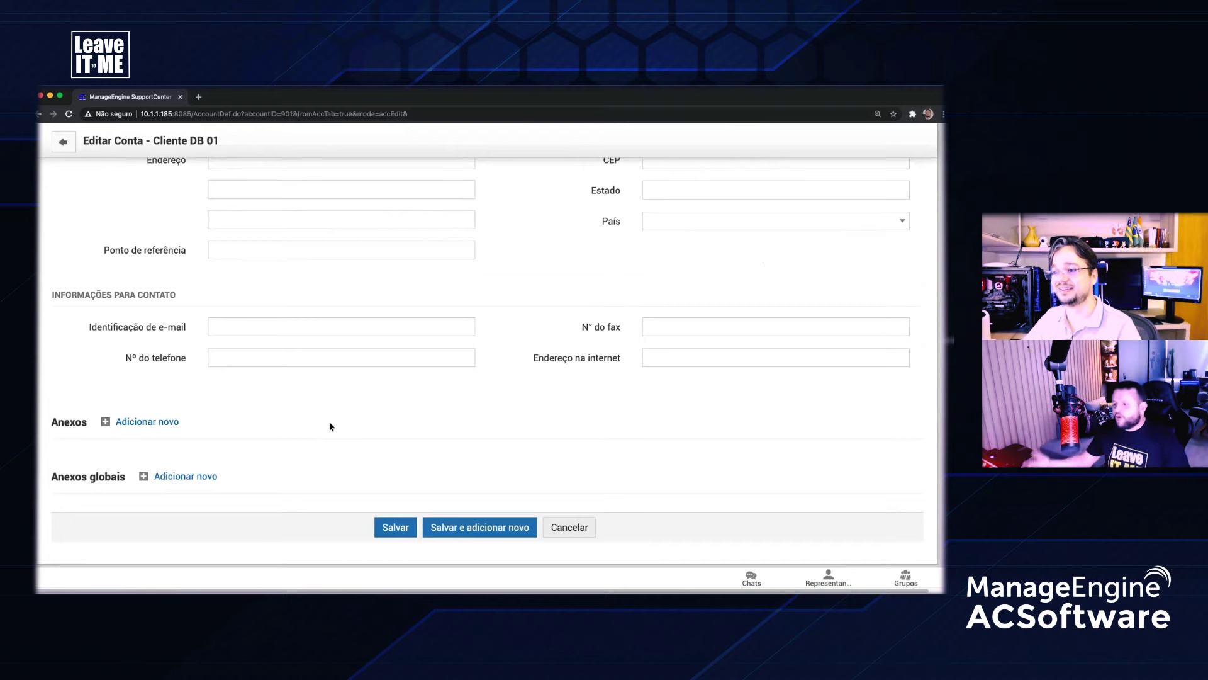
click(398, 529)
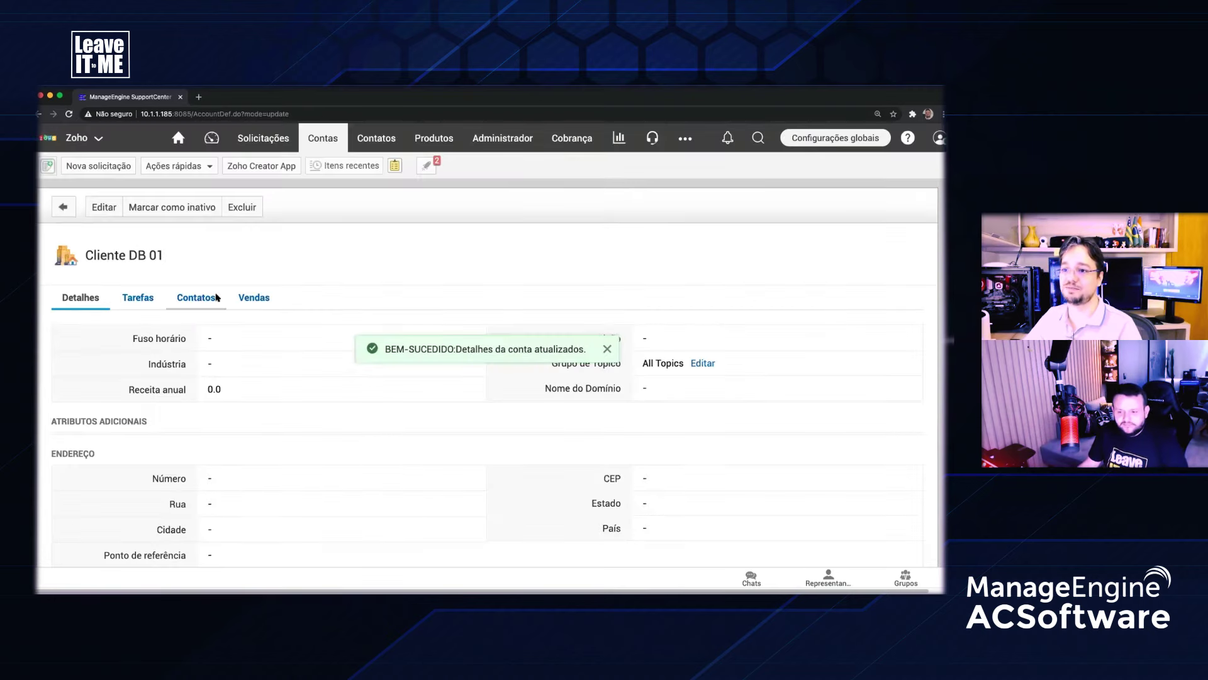
Step: Look through the Cliente DB 01 account's details, from general attributes and address to contact data and recent requests
scroll(212, 260, down, 5)
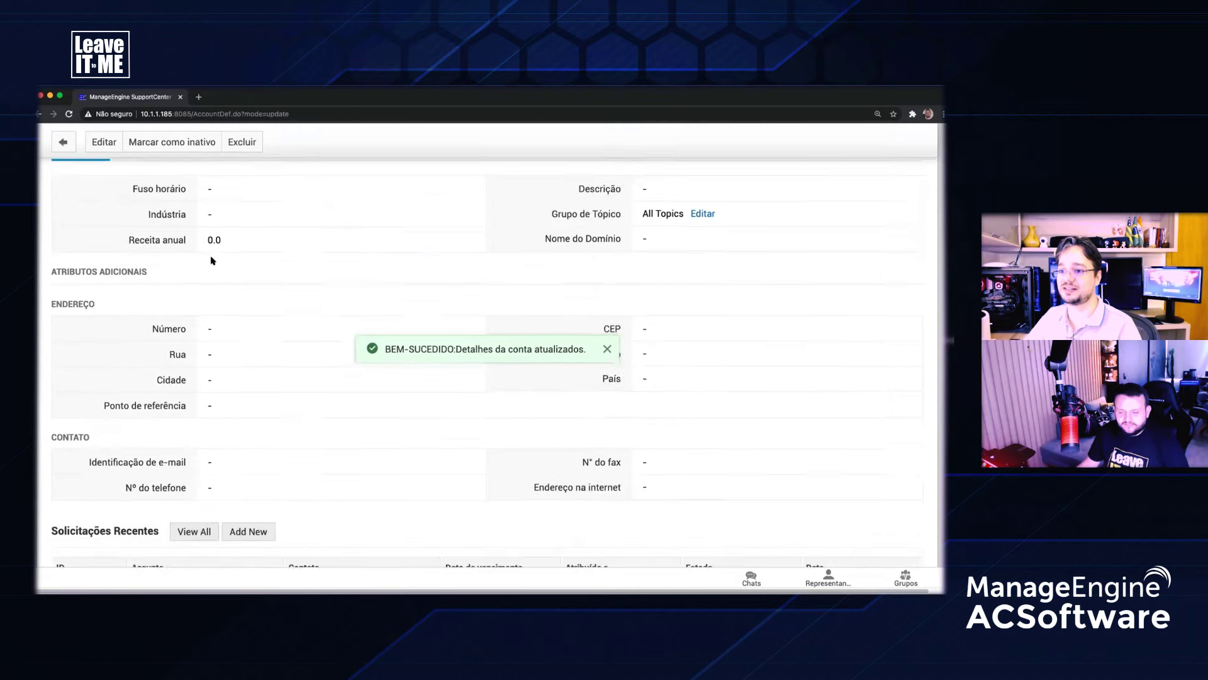
scroll(212, 260, up, 3)
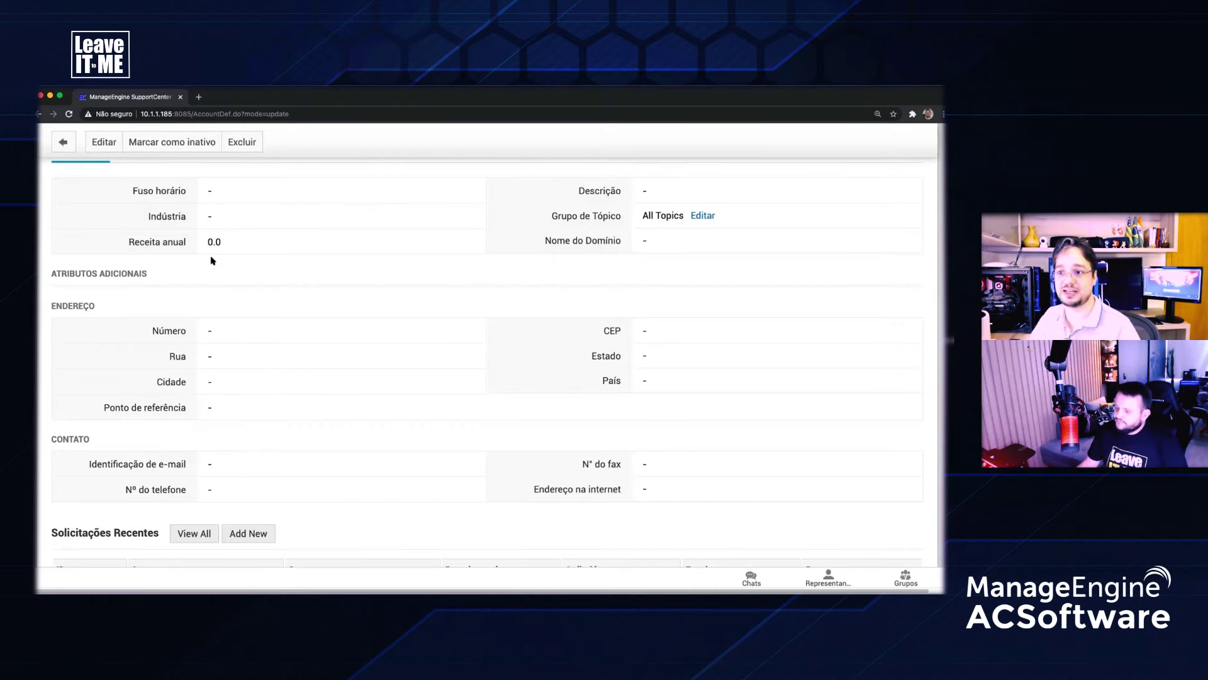
scroll(214, 284, down, 3)
scroll(203, 277, up, 5)
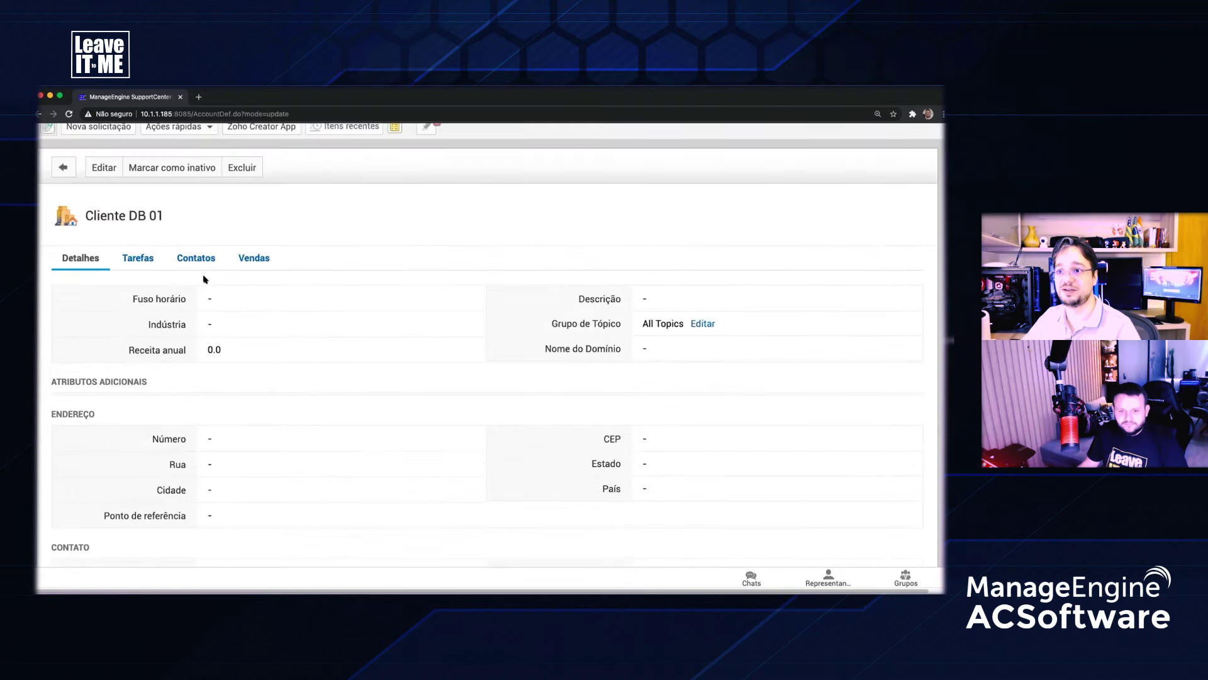
scroll(203, 277, up, 1)
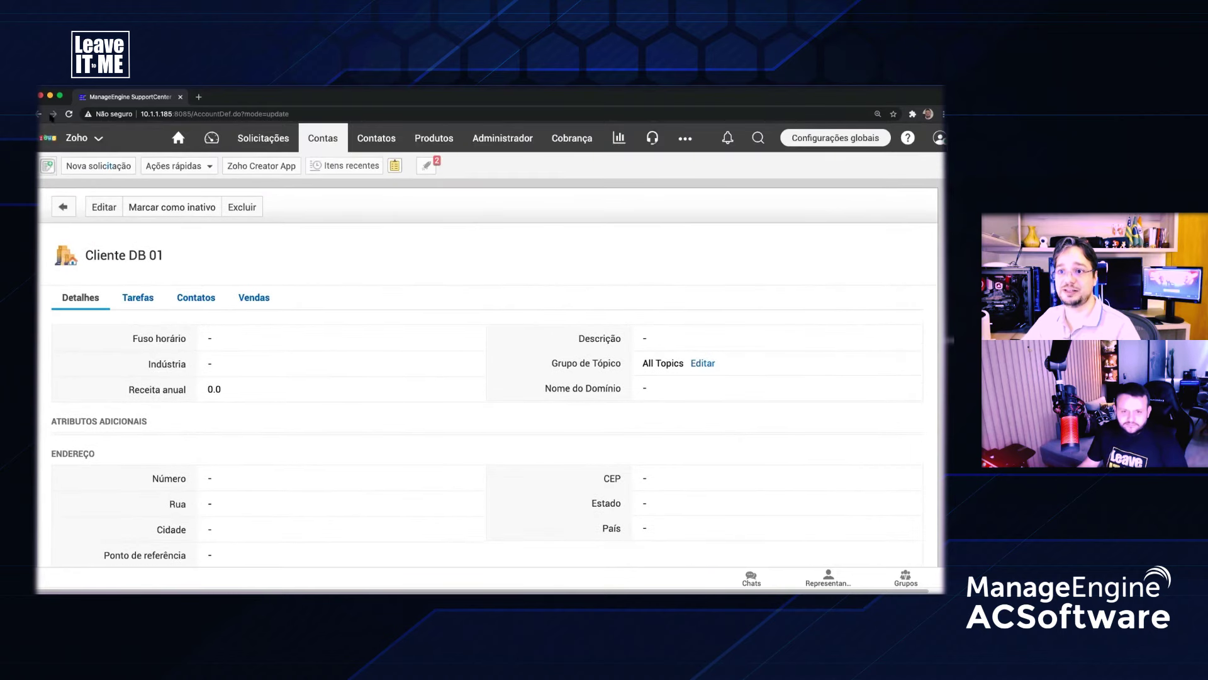